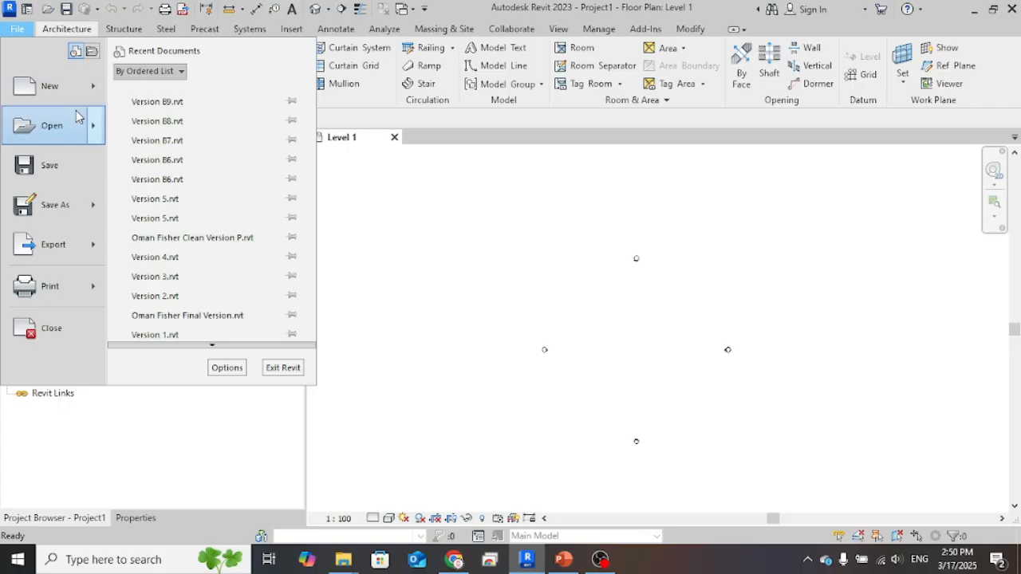
Start a new project and choose the Metric-Architectural Template as its template file
mouse_move(75, 96)
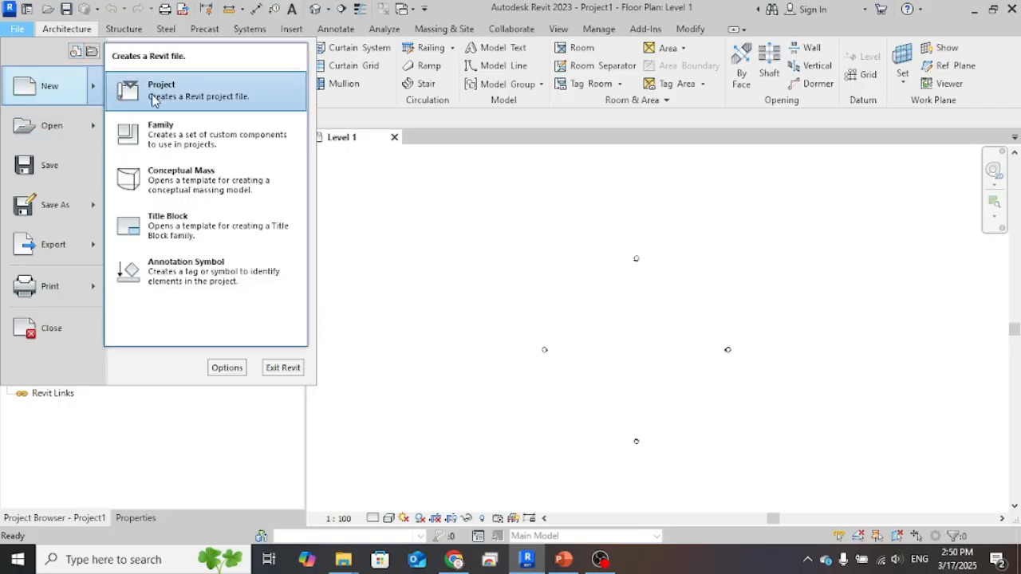
click(111, 94)
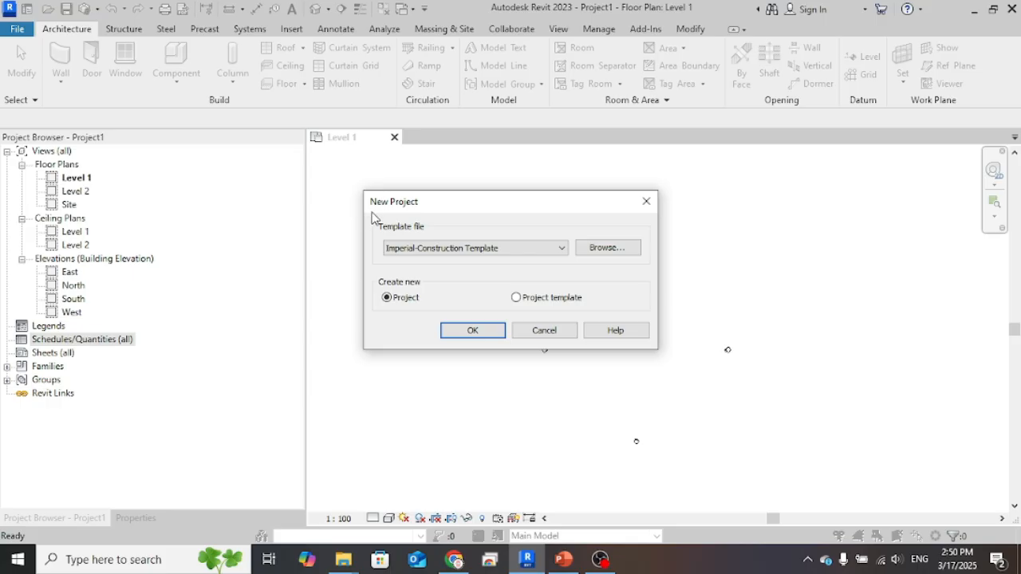
drag(400, 213, 375, 209)
click(413, 245)
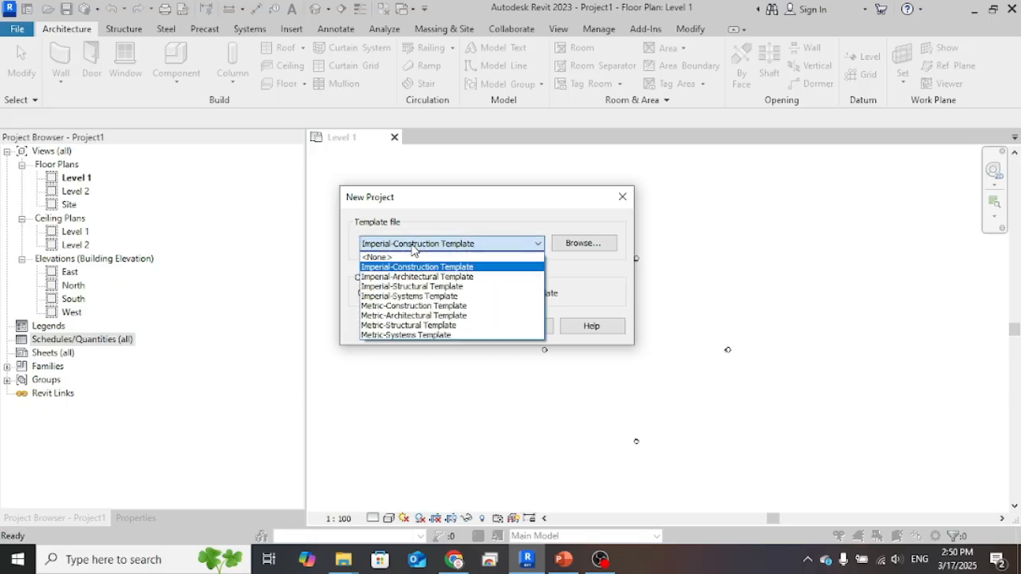
click(442, 318)
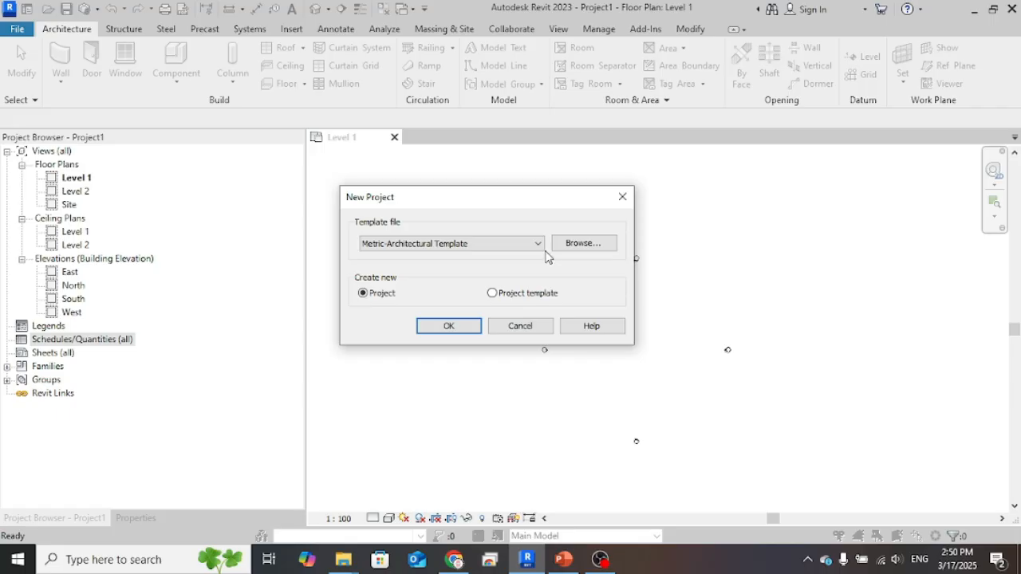
Look through the other installed template files, such as the construction and electrical ones, and leave without picking one
click(570, 244)
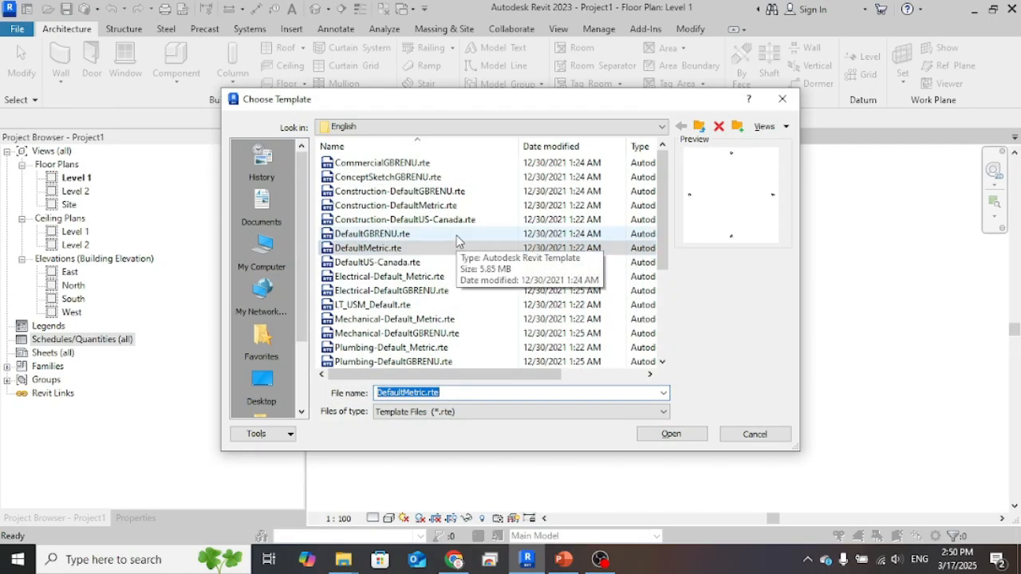
click(435, 191)
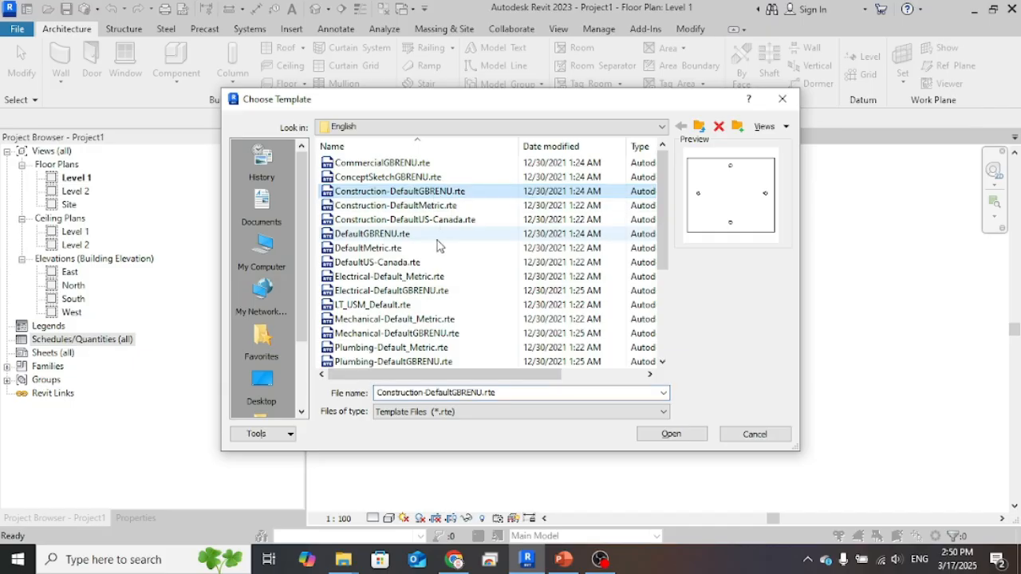
click(436, 206)
click(419, 276)
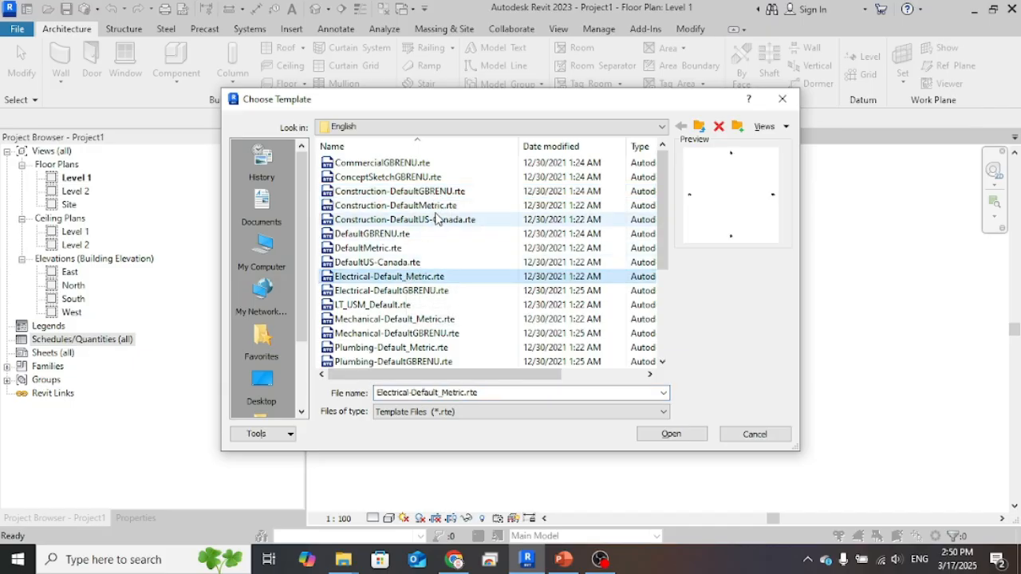
scroll(418, 262, down, 3)
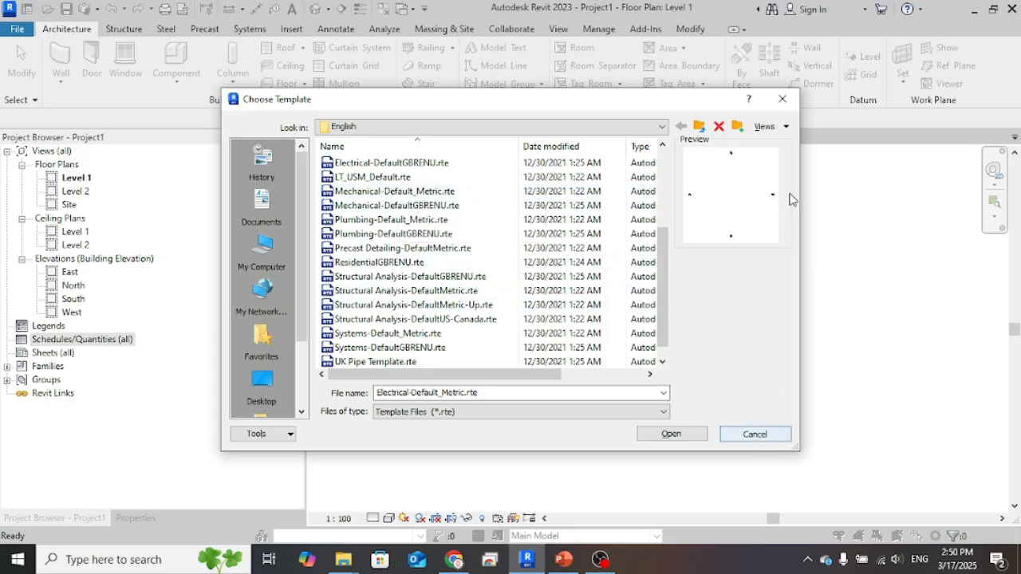
click(755, 435)
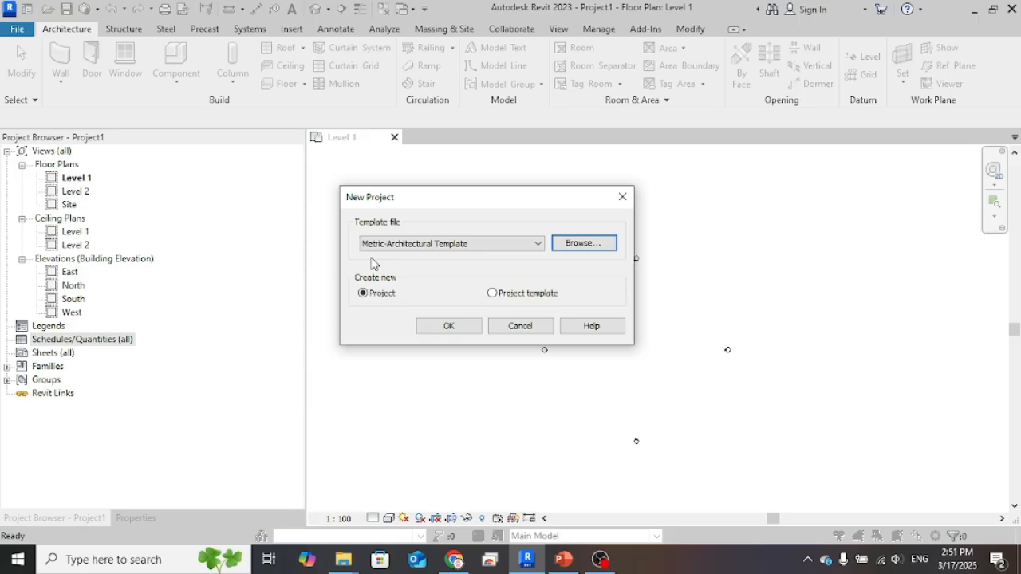
Create the new project from the chosen template and close the previous project's Level 1 view
click(435, 331)
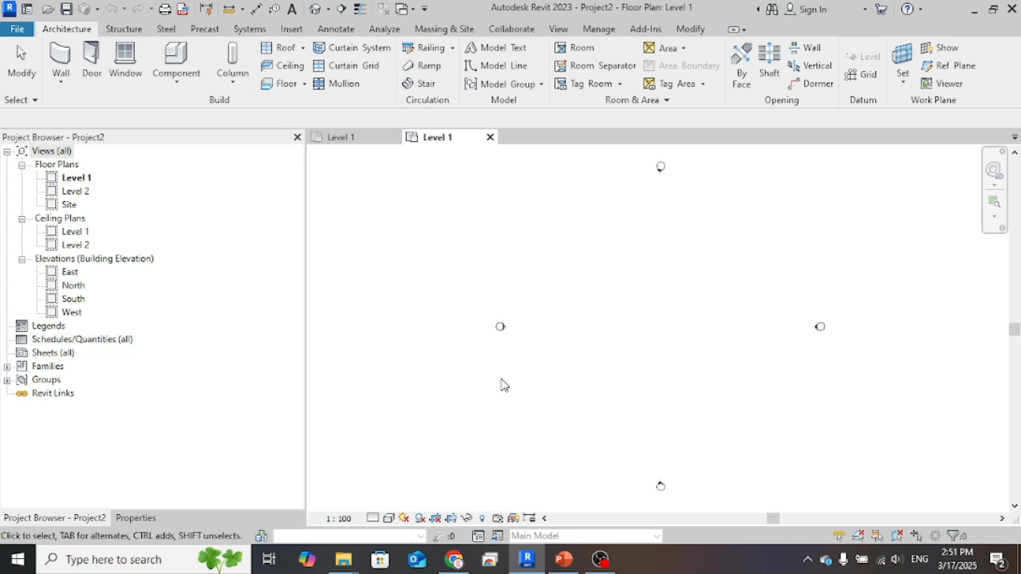
click(393, 137)
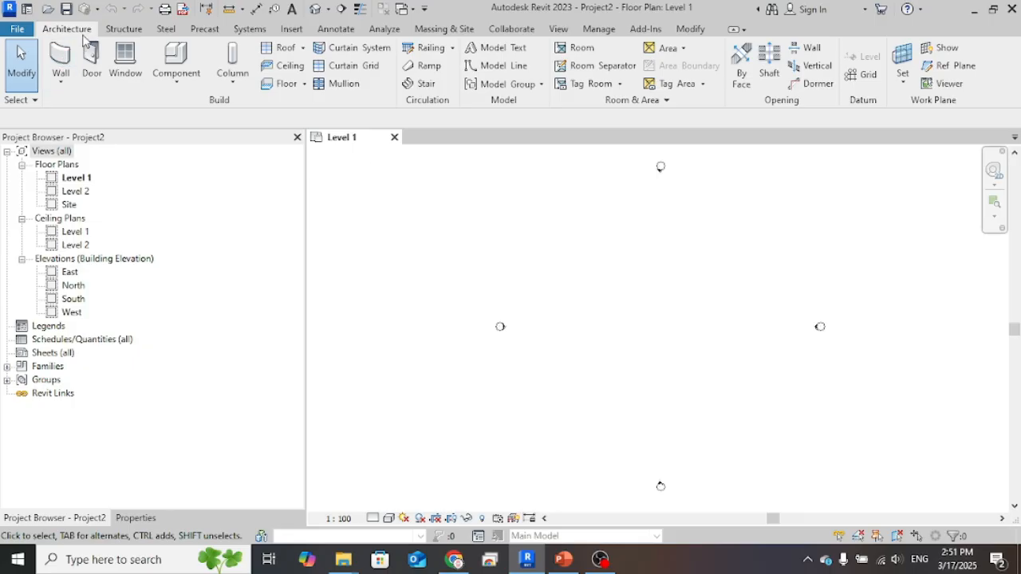
click(118, 30)
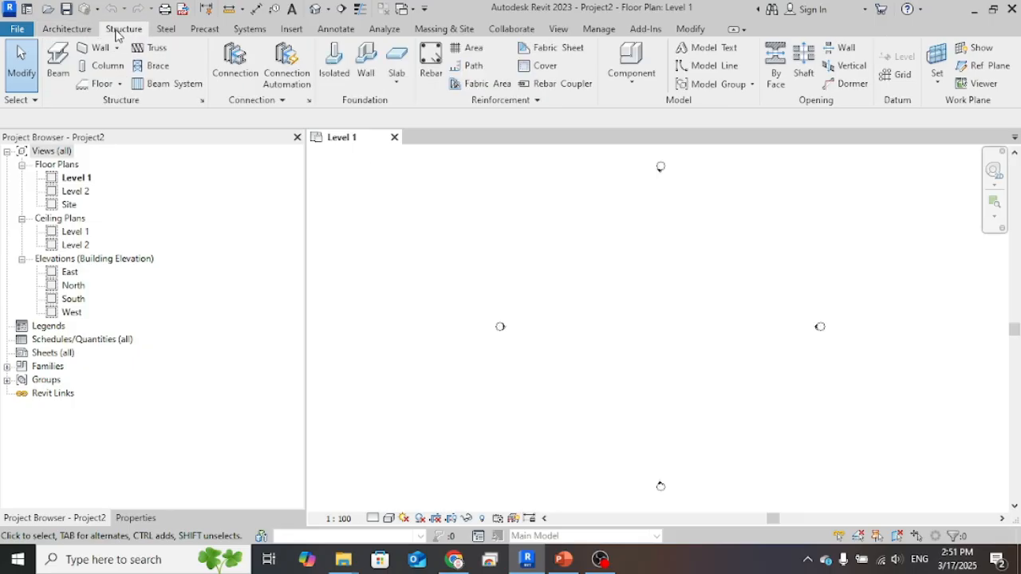
click(75, 29)
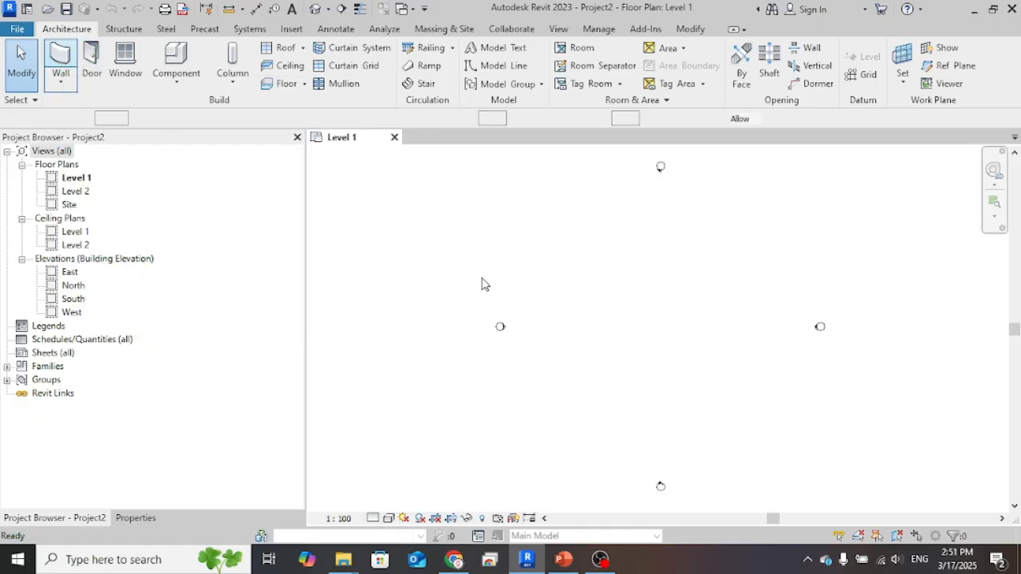
Draw a closed five-sided loop of walls on Level 1, with a horizontal upper wall about 23000 mm long
key(w)
key(a)
click(484, 244)
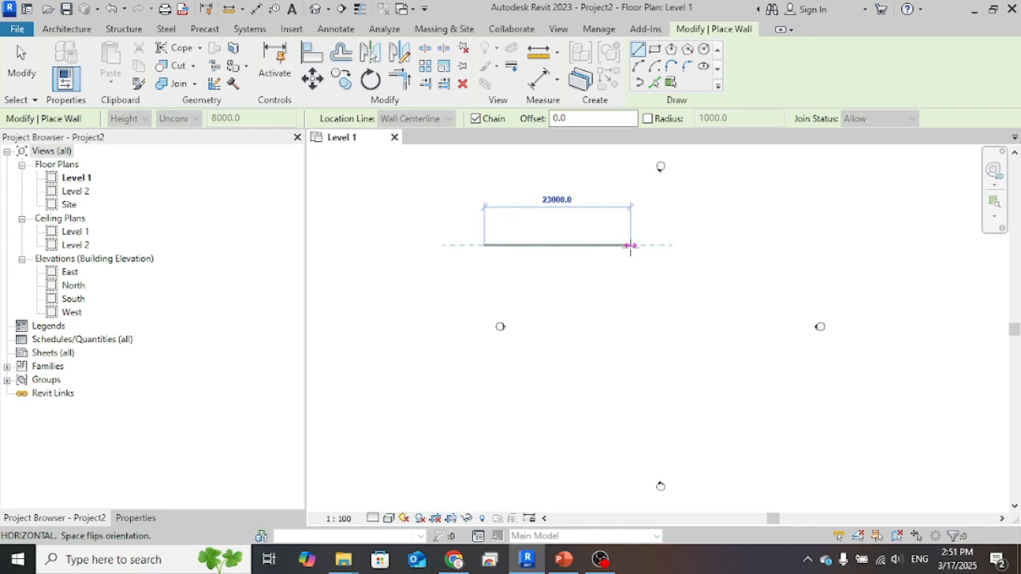
scroll(627, 245, up, 3)
click(629, 242)
scroll(680, 331, down, 2)
click(680, 321)
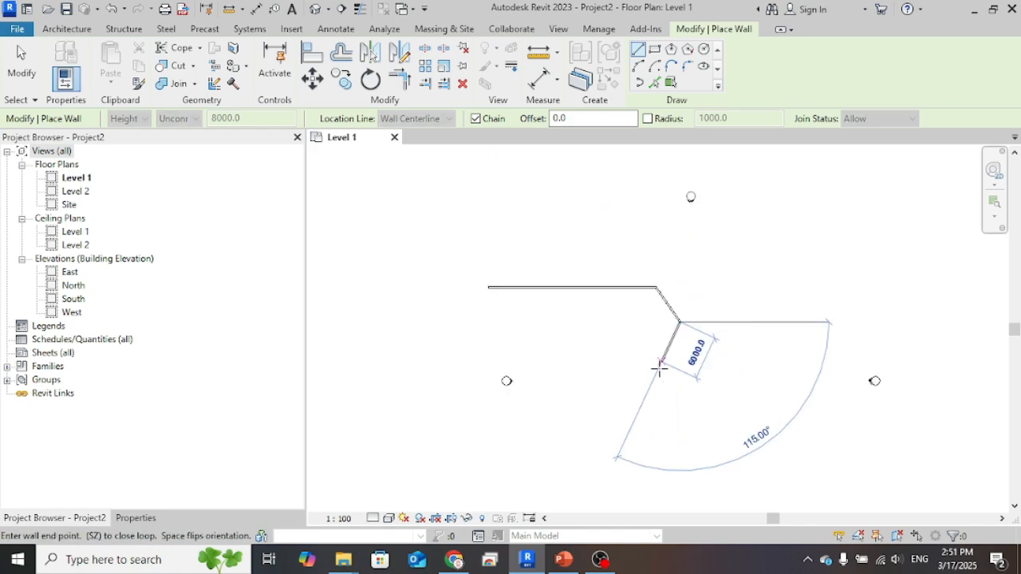
click(658, 367)
click(557, 368)
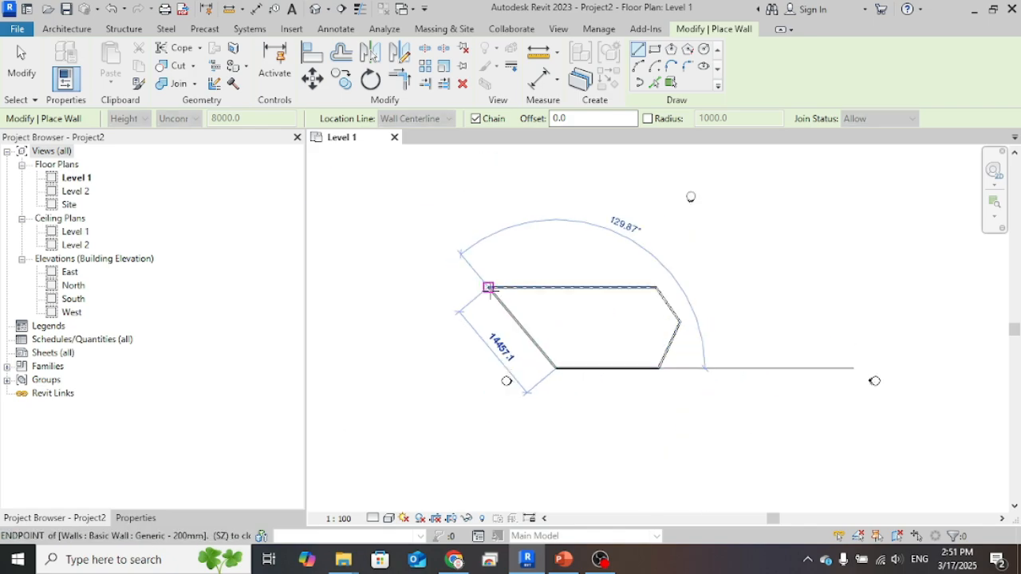
click(487, 287)
key(Escape)
key(Escape)
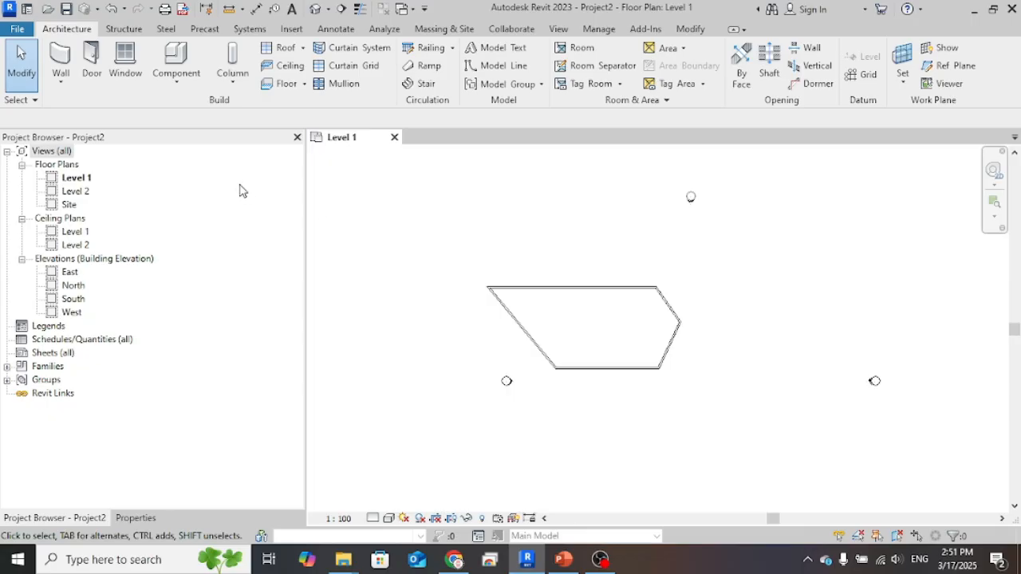
Place six doors in the walls: two in the upper wall about 9900 mm apart and one in each other wall
click(91, 60)
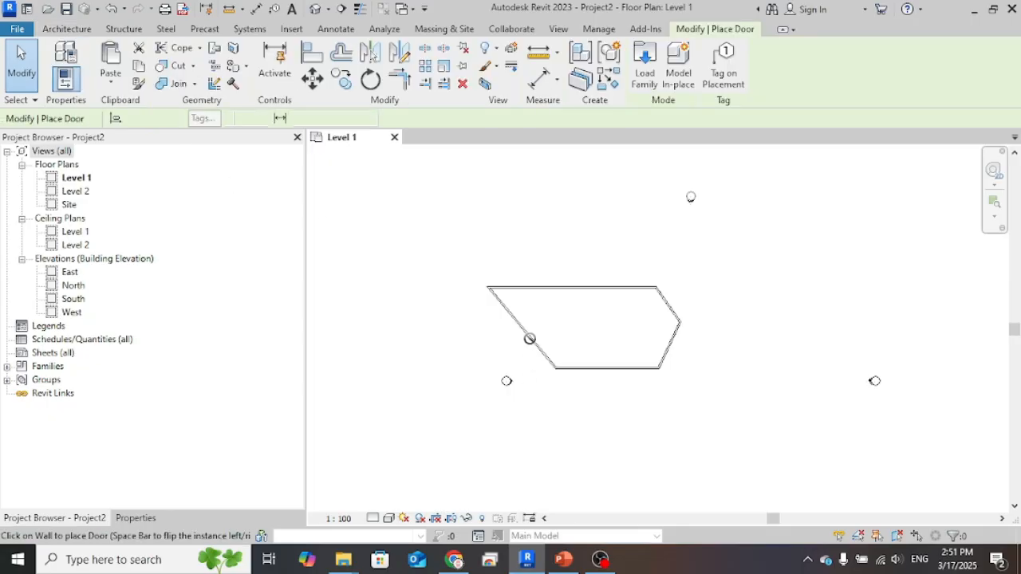
scroll(534, 297, up, 3)
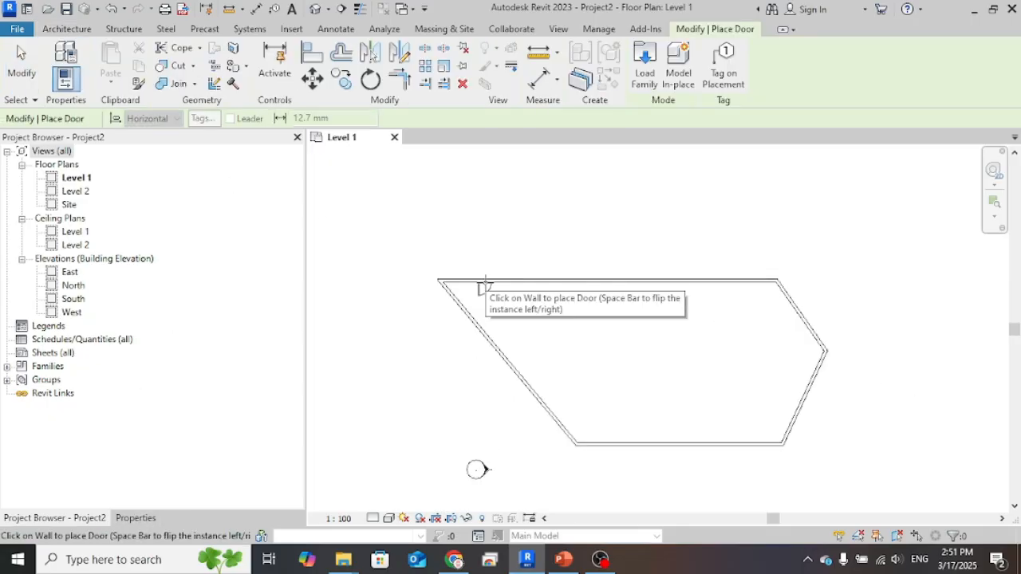
click(485, 285)
click(643, 287)
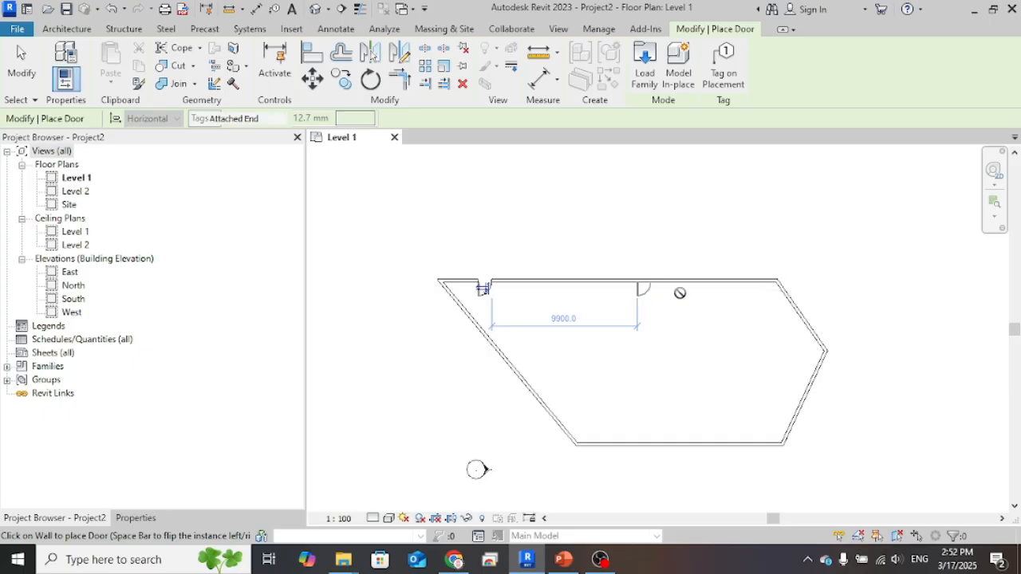
click(804, 332)
click(800, 392)
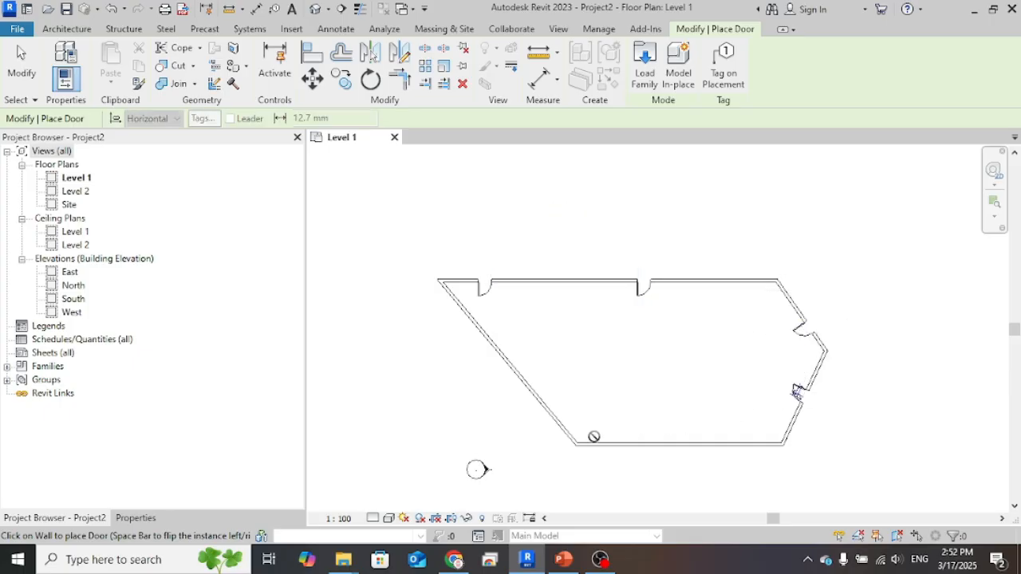
click(594, 440)
click(512, 360)
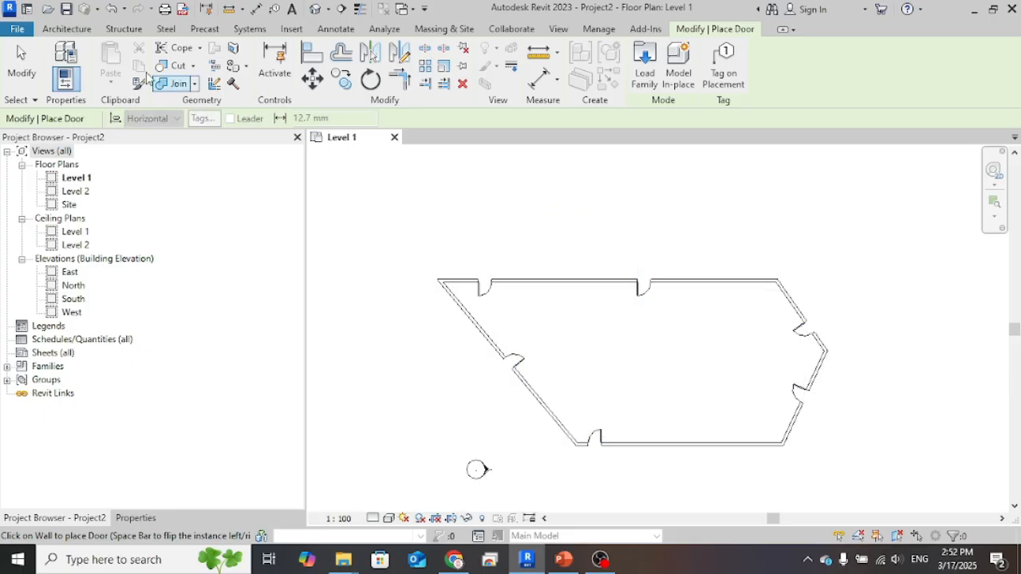
key(Escape)
key(Escape)
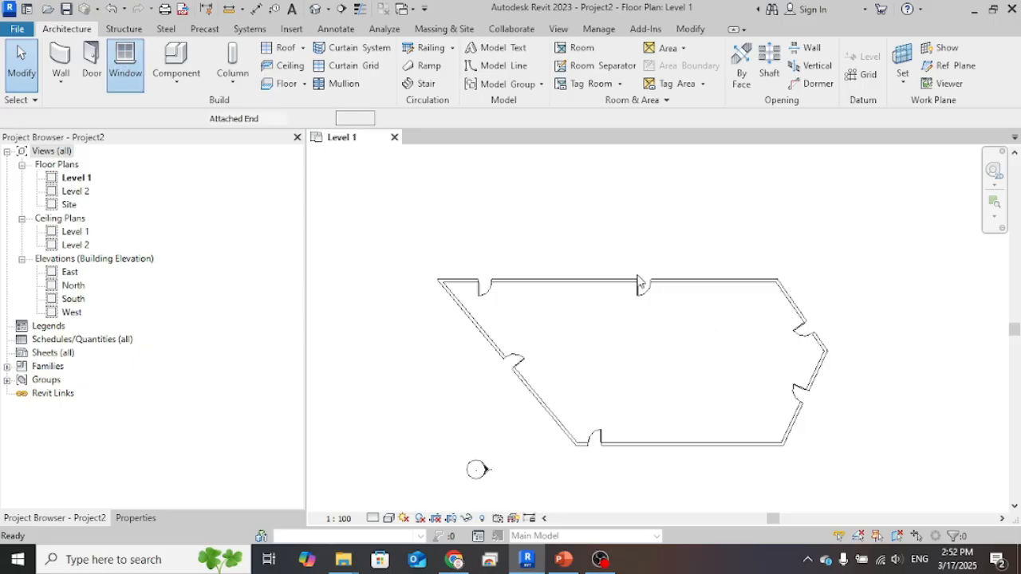
Place two windows in the upper wall, one between its two doors and one about 3000 mm beyond the second door
click(125, 57)
click(540, 279)
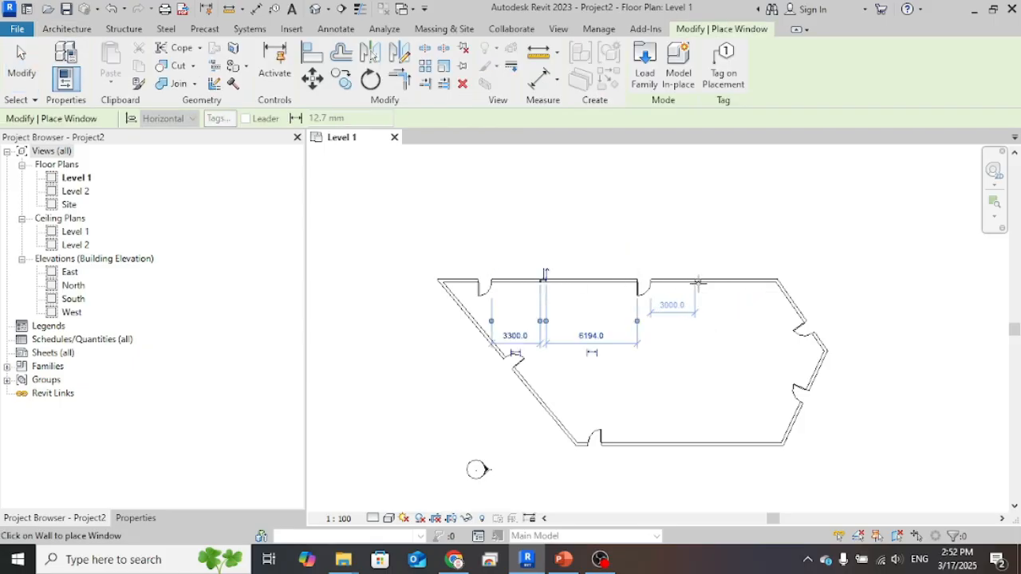
click(697, 284)
scroll(619, 297, up, 4)
middle_drag(576, 296, 731, 278)
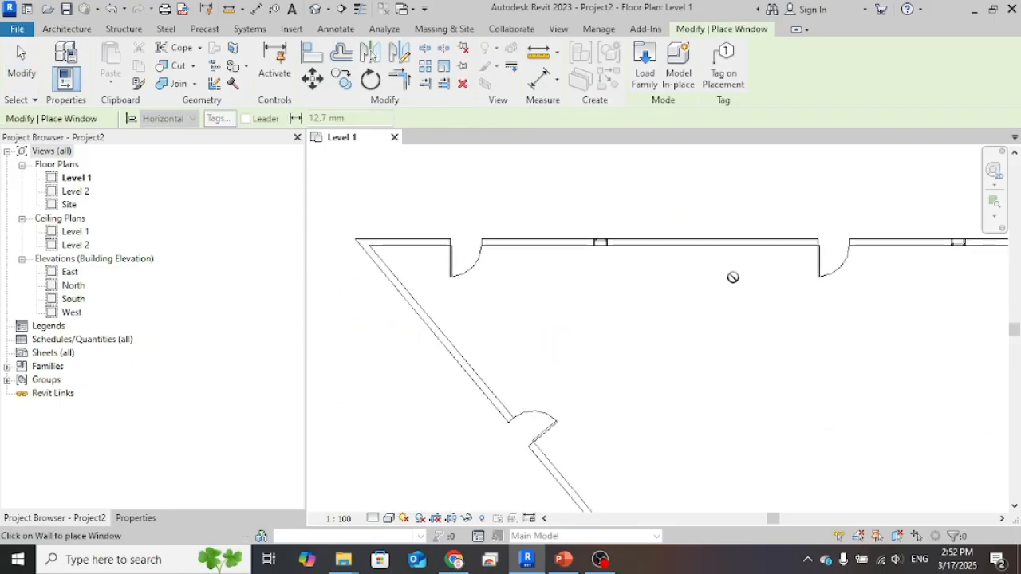
key(Escape)
key(Escape)
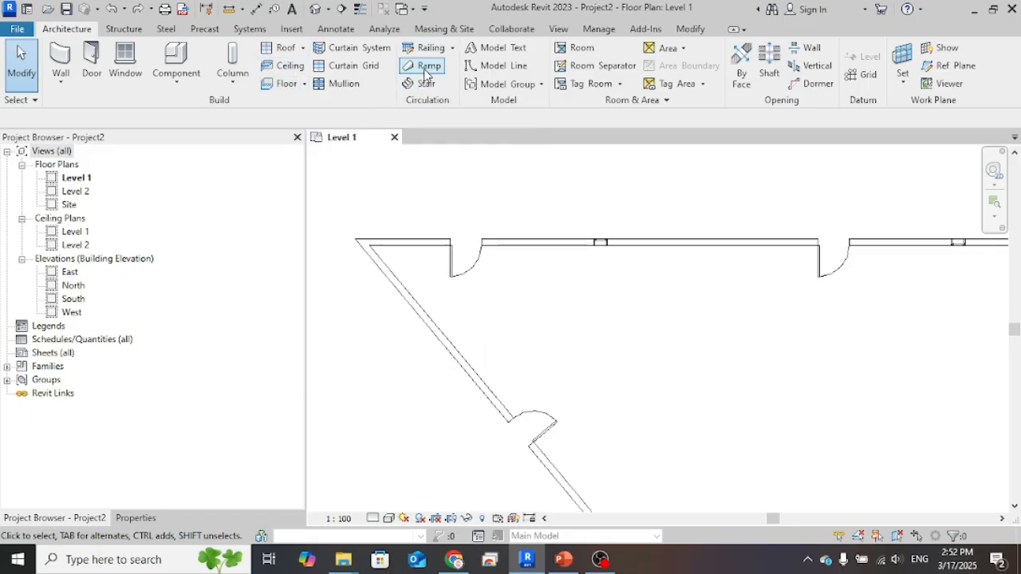
Add the model text "Romecha" inside the building, just below the upper wall
click(513, 51)
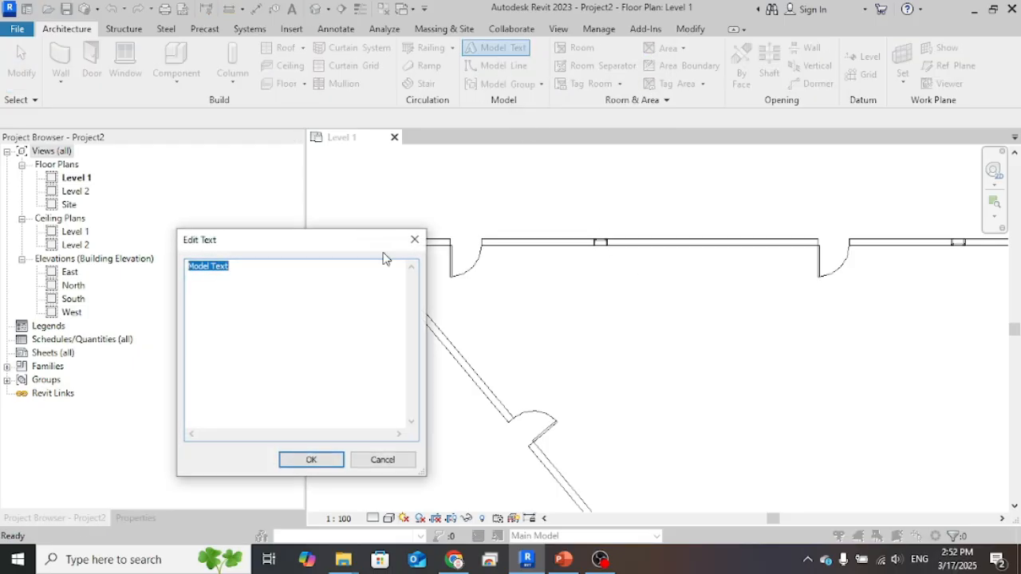
text(Romecha)
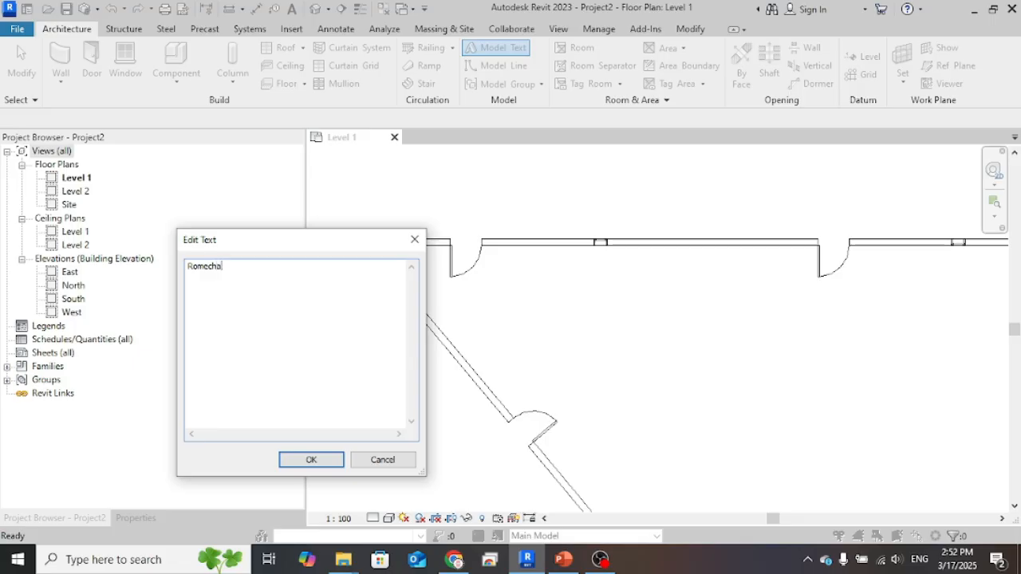
click(313, 459)
click(582, 273)
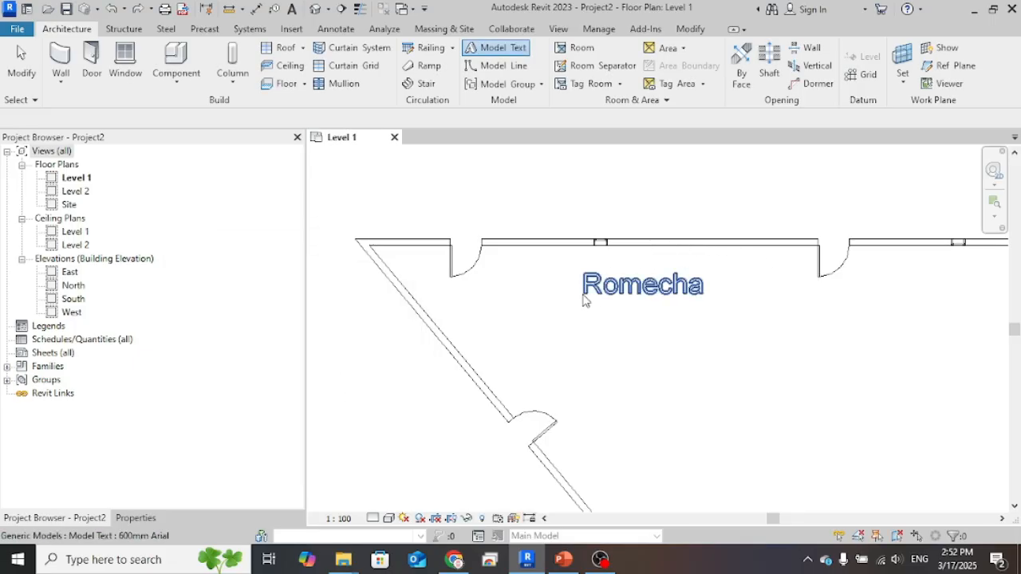
Draw an open chain of four model lines around the text, running from below it to above the upper wall
click(498, 65)
click(555, 327)
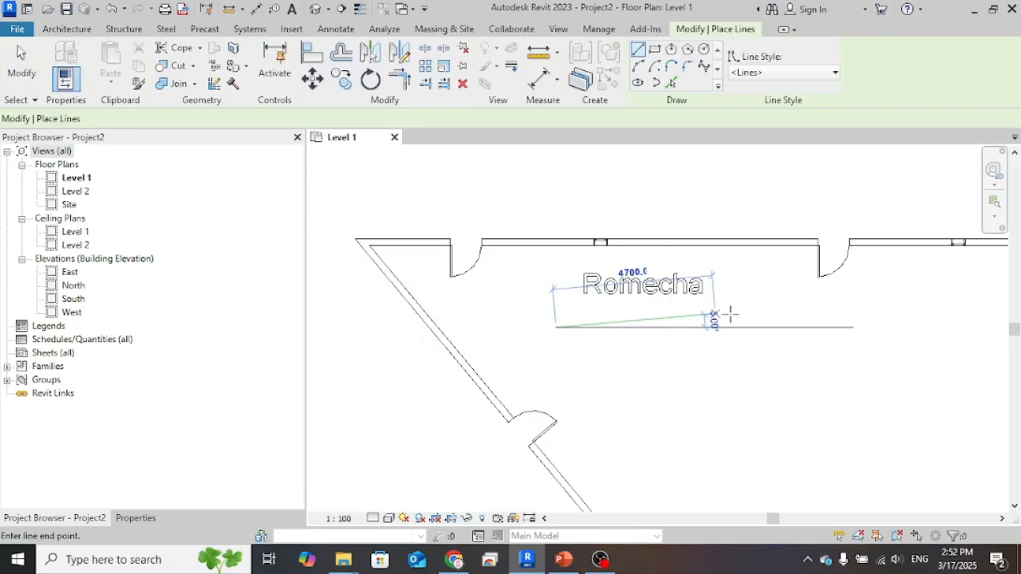
click(584, 214)
key(Escape)
key(Escape)
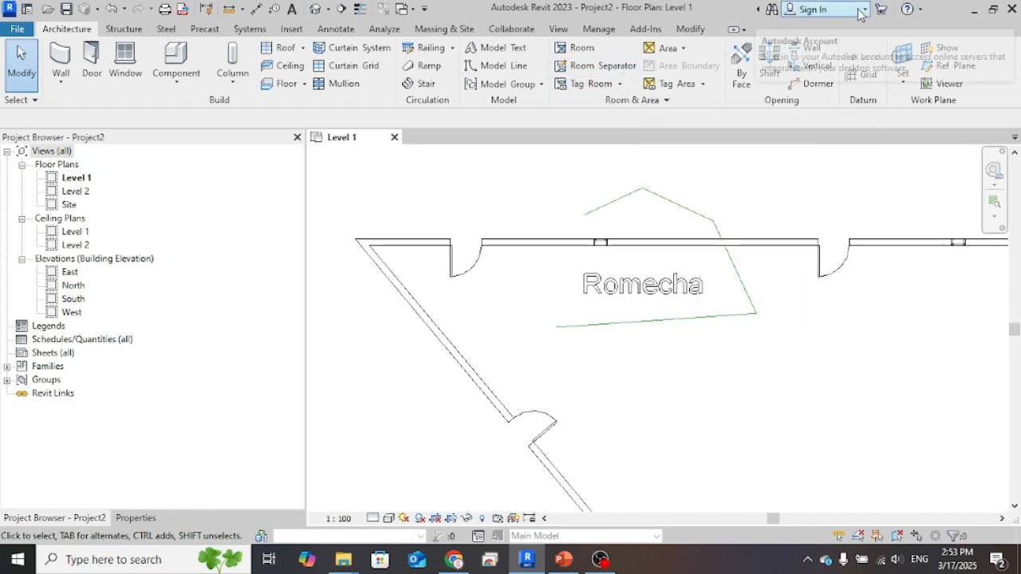
click(136, 32)
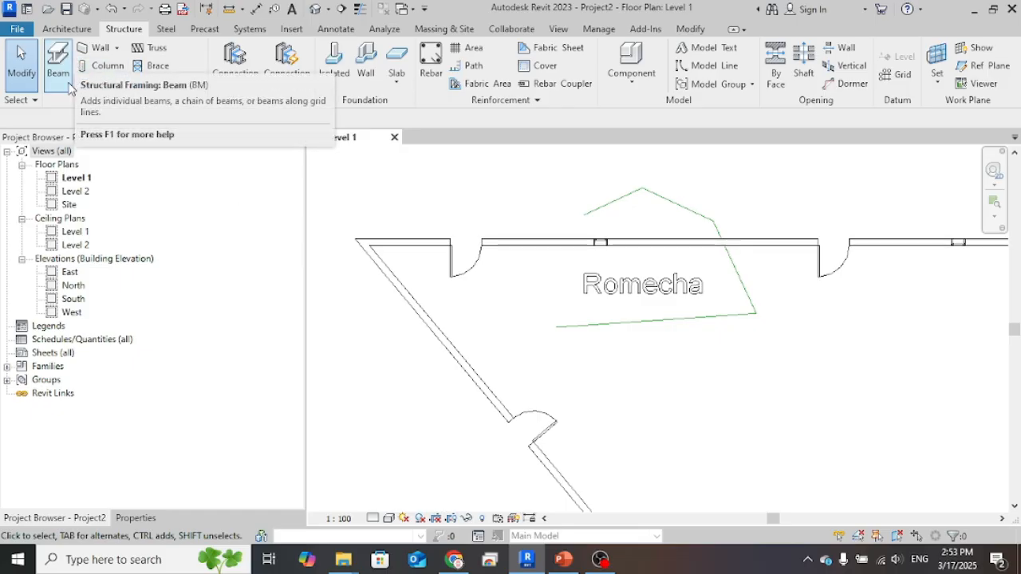
click(166, 30)
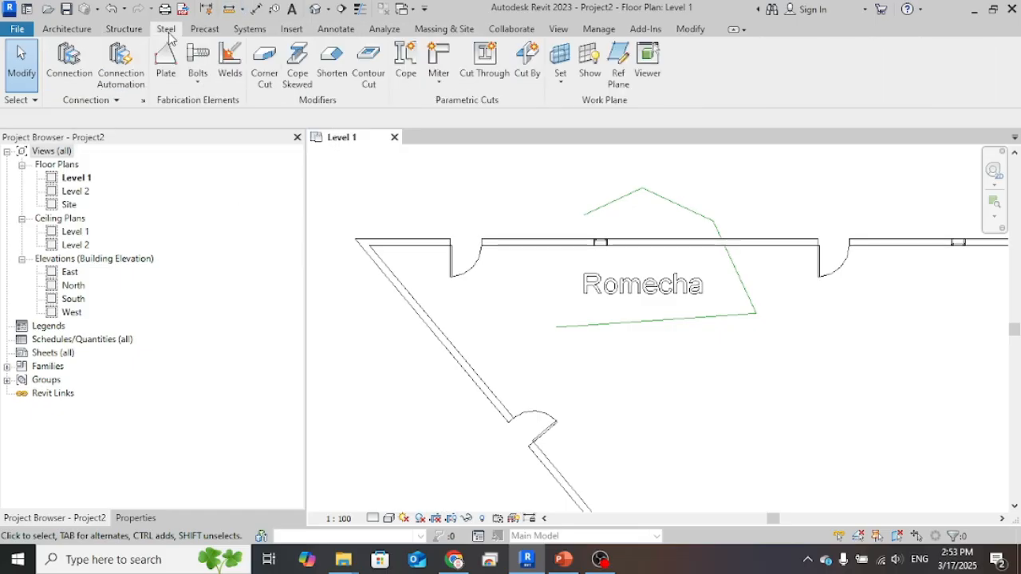
click(202, 29)
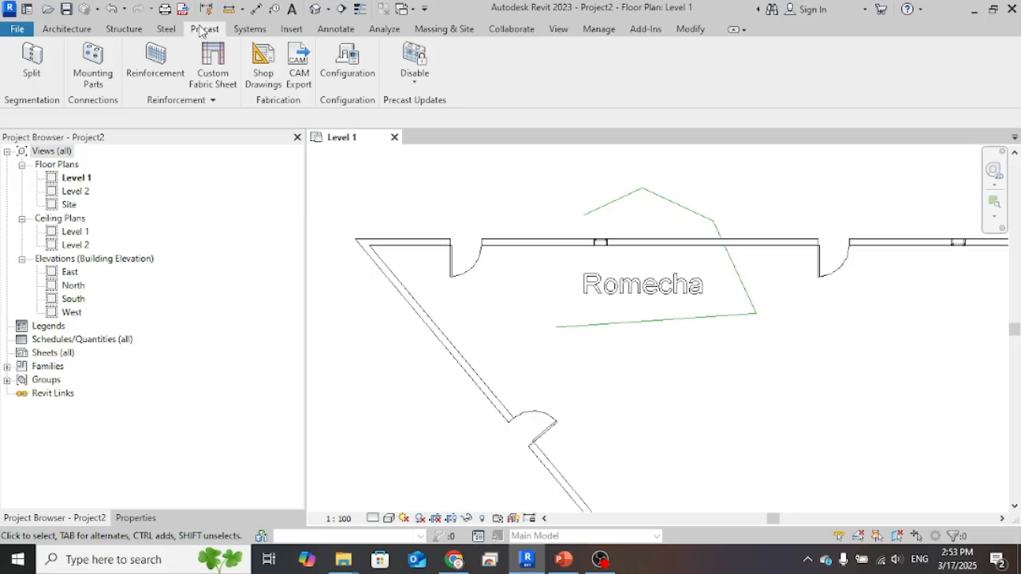
click(241, 31)
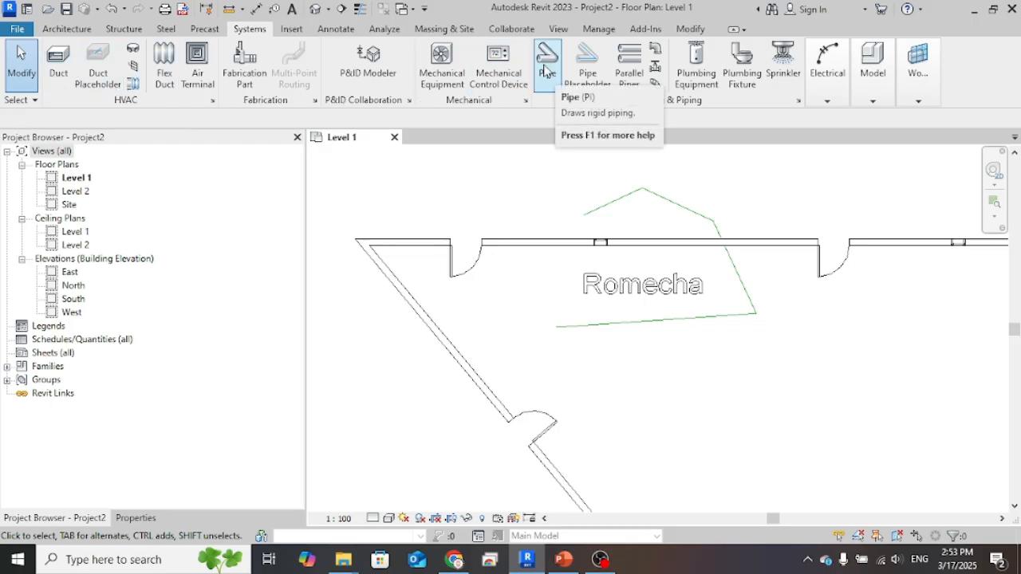
key(ctrl+1)
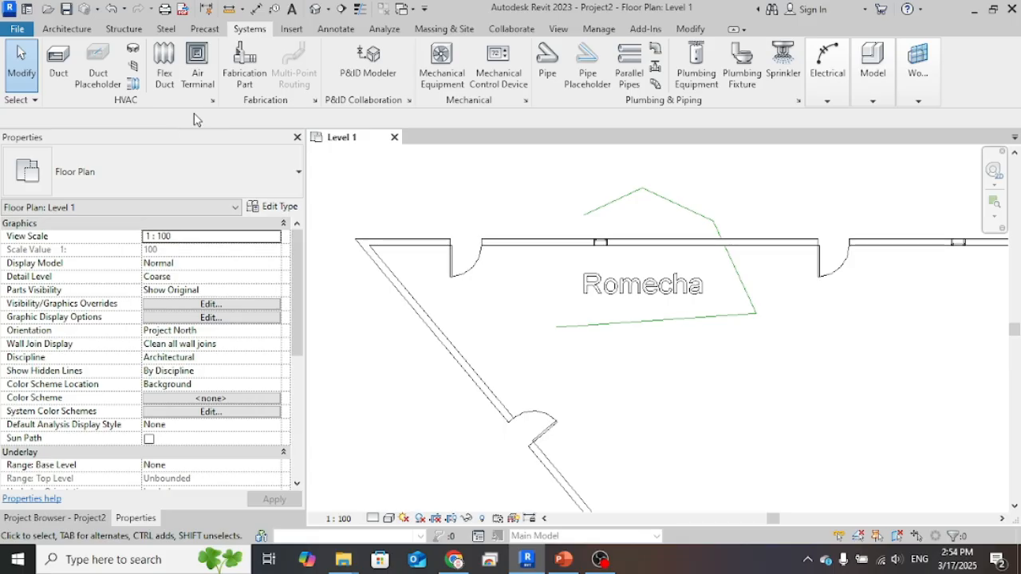
click(291, 29)
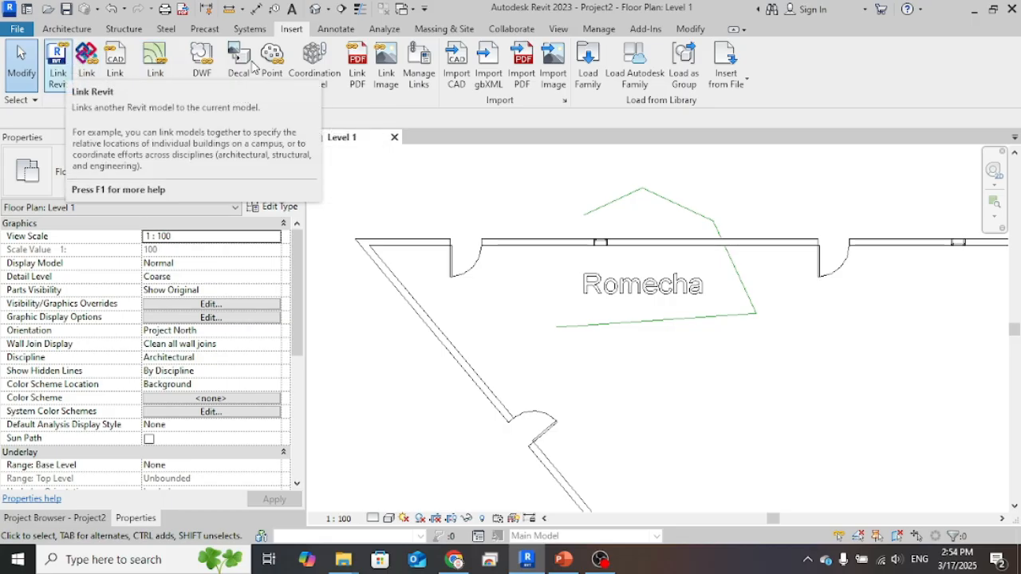
Place an aligned dimension between the upper and lower horizontal walls, just beyond the second window
click(336, 30)
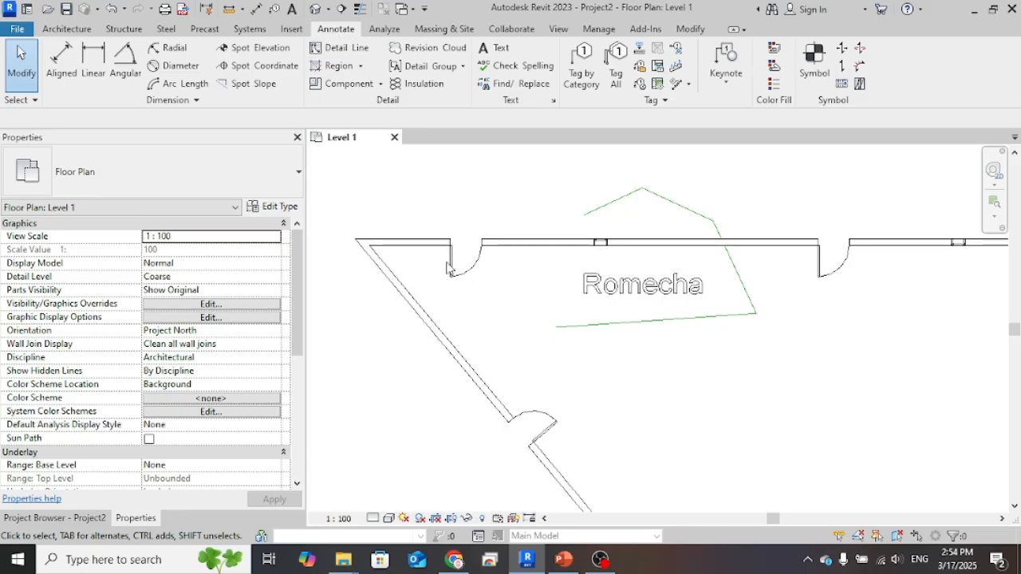
scroll(456, 274, down, 4)
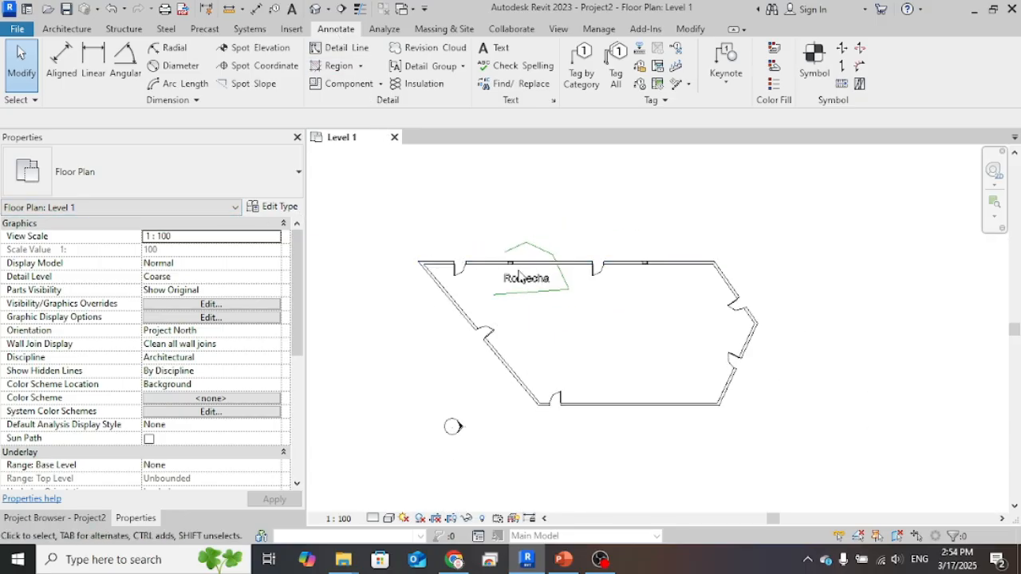
click(62, 64)
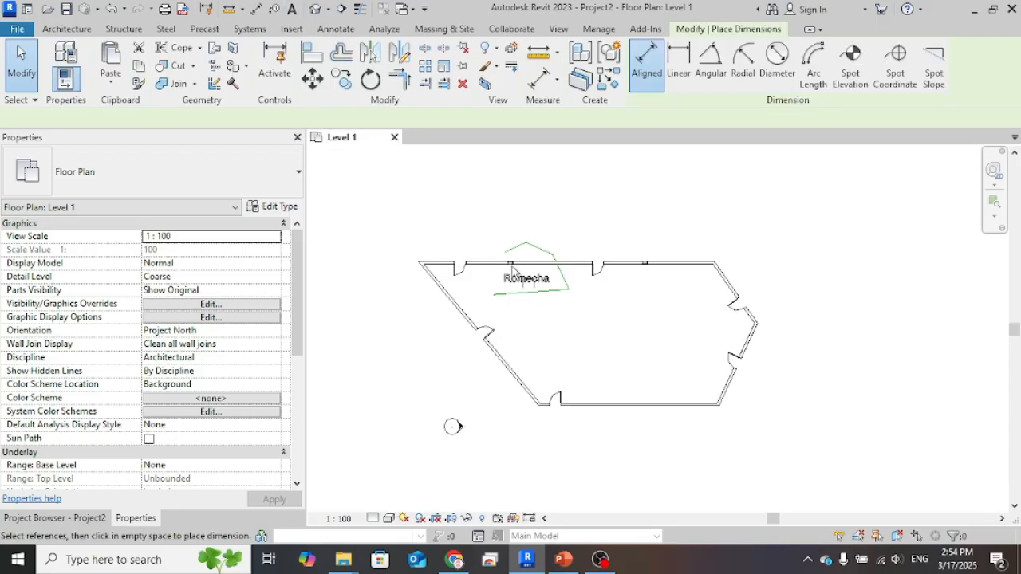
scroll(709, 264, up, 2)
click(720, 256)
click(707, 468)
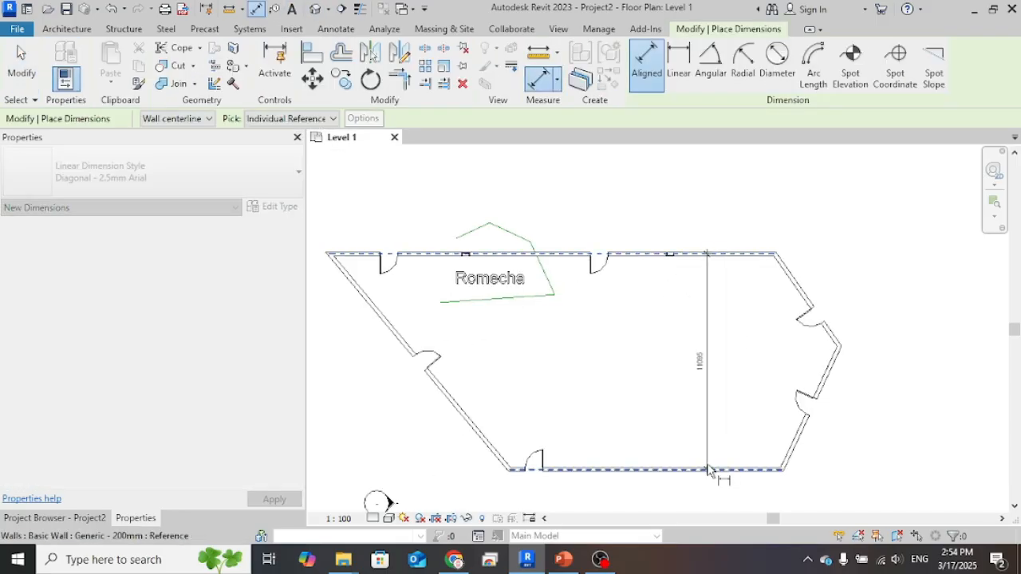
scroll(720, 338, up, 2)
click(719, 340)
scroll(672, 276, down, 3)
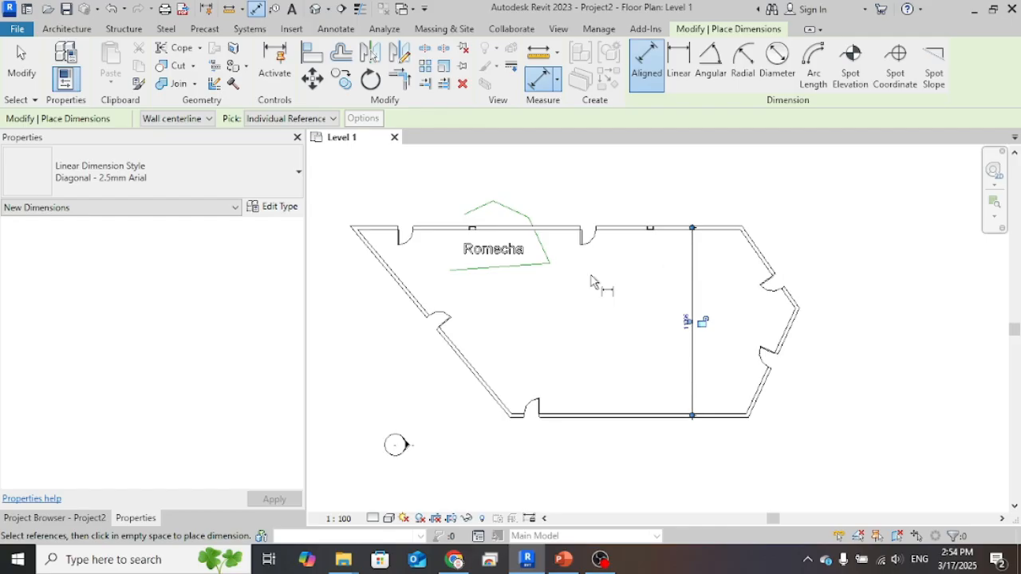
key(Escape)
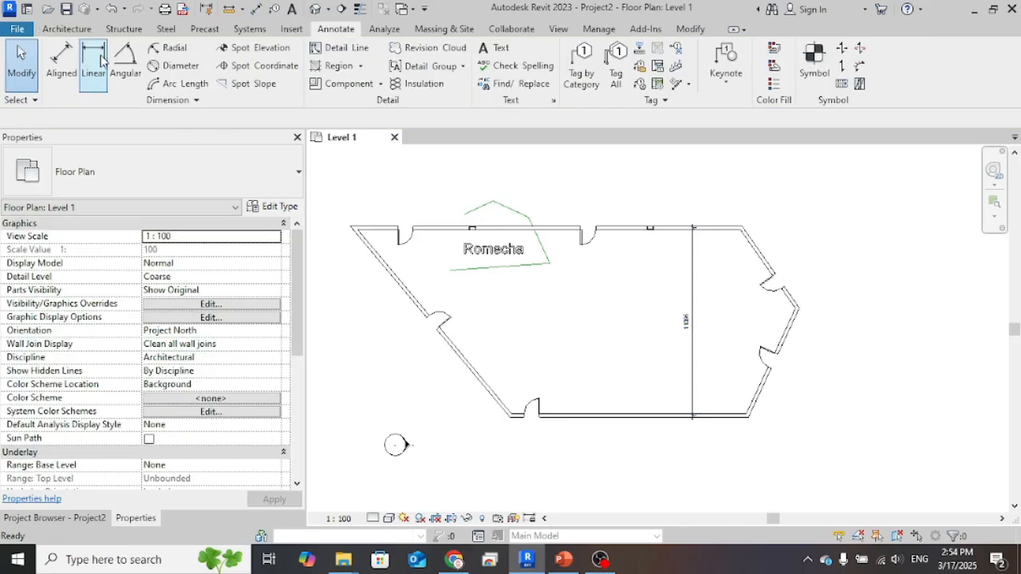
Place an angular dimension between the upper wall and the slanted left wall, inside their shared corner
click(128, 64)
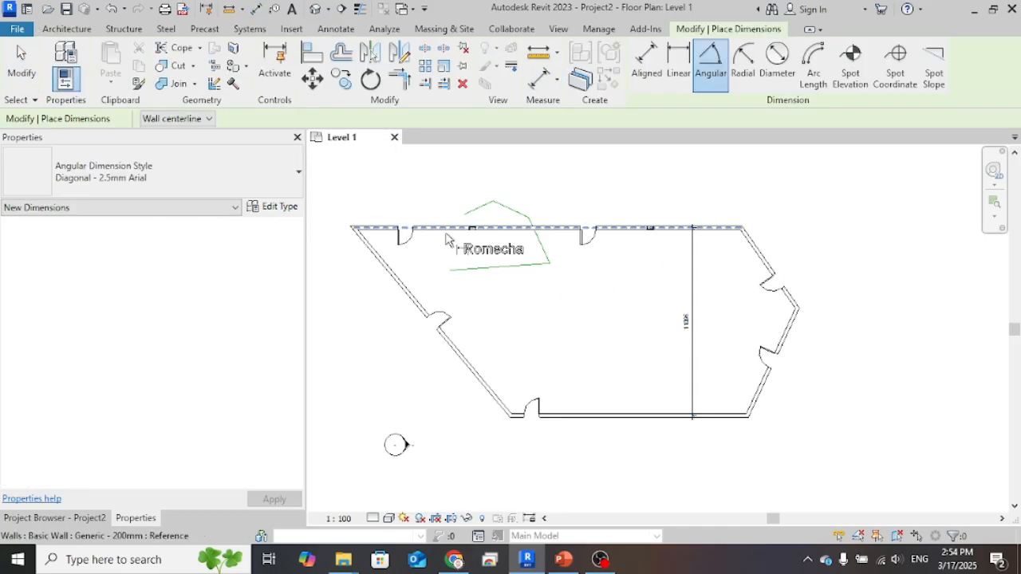
click(447, 231)
click(407, 288)
scroll(431, 267, up, 3)
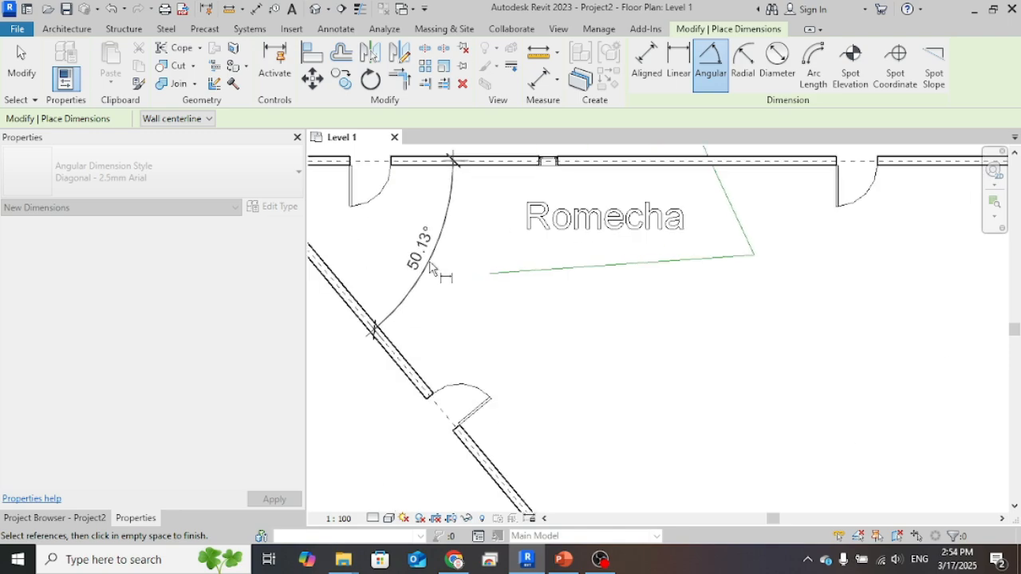
click(451, 241)
key(Escape)
key(Escape)
scroll(450, 241, down, 3)
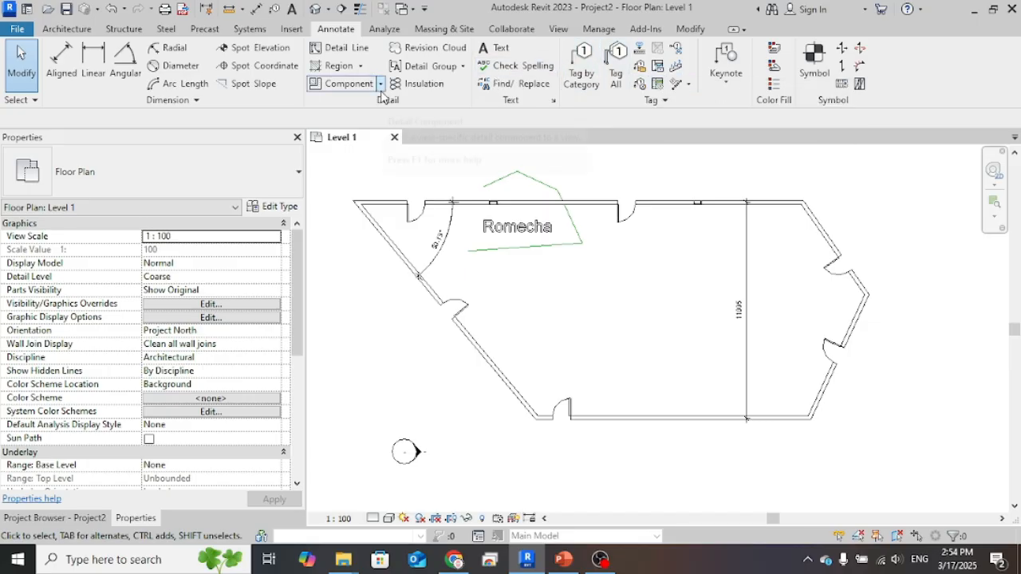
click(373, 30)
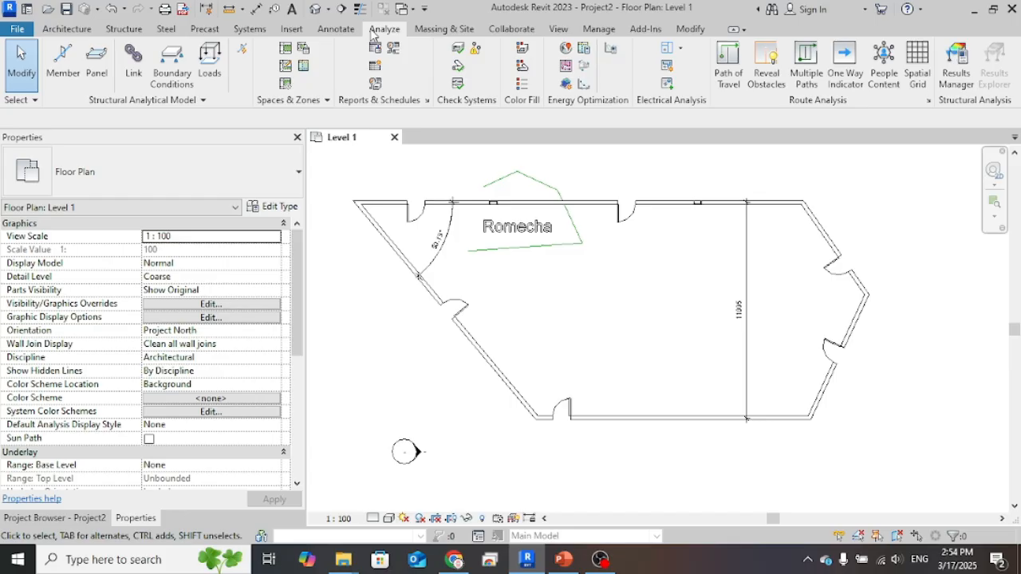
click(444, 29)
click(504, 30)
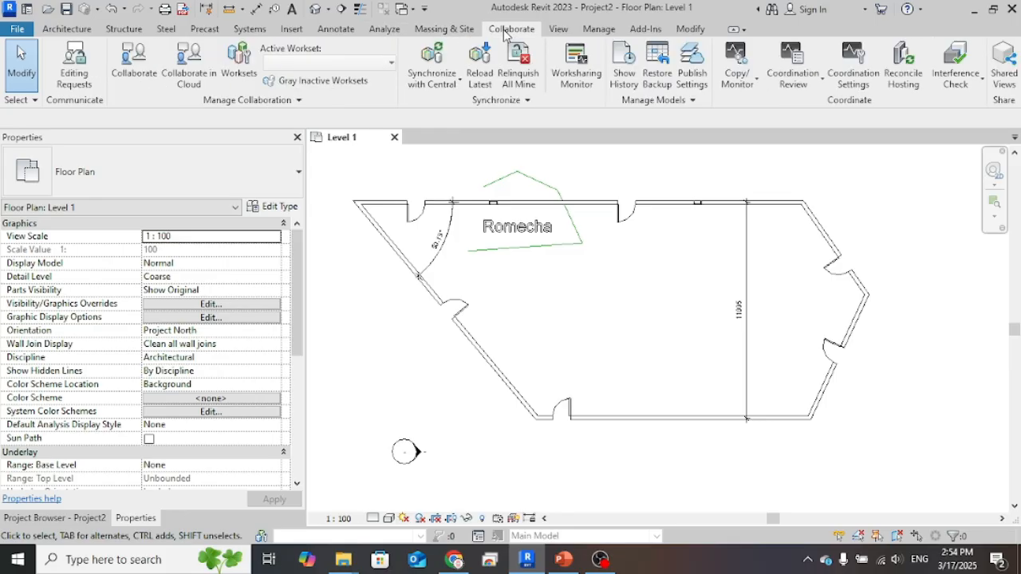
click(560, 30)
click(590, 29)
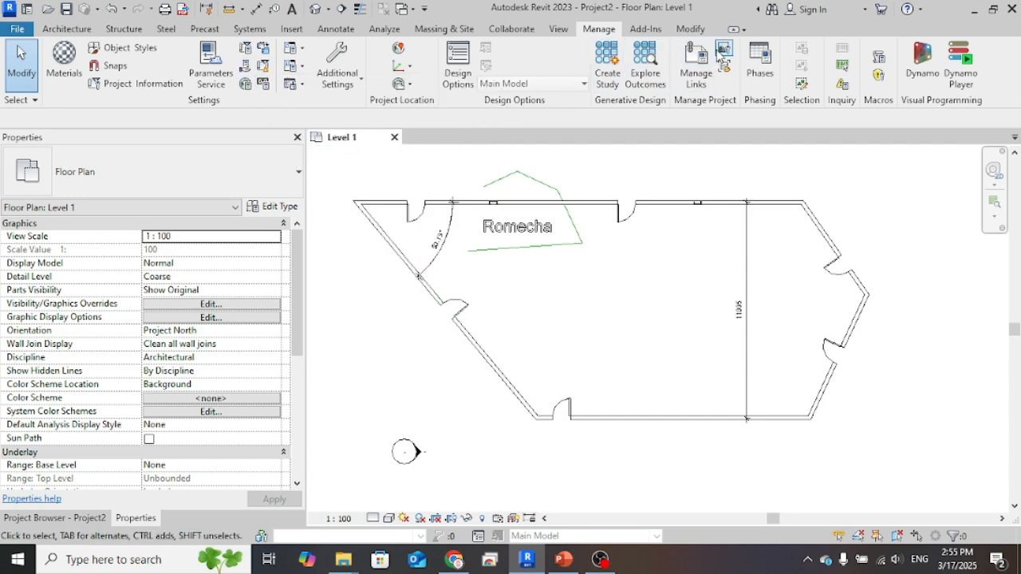
click(648, 29)
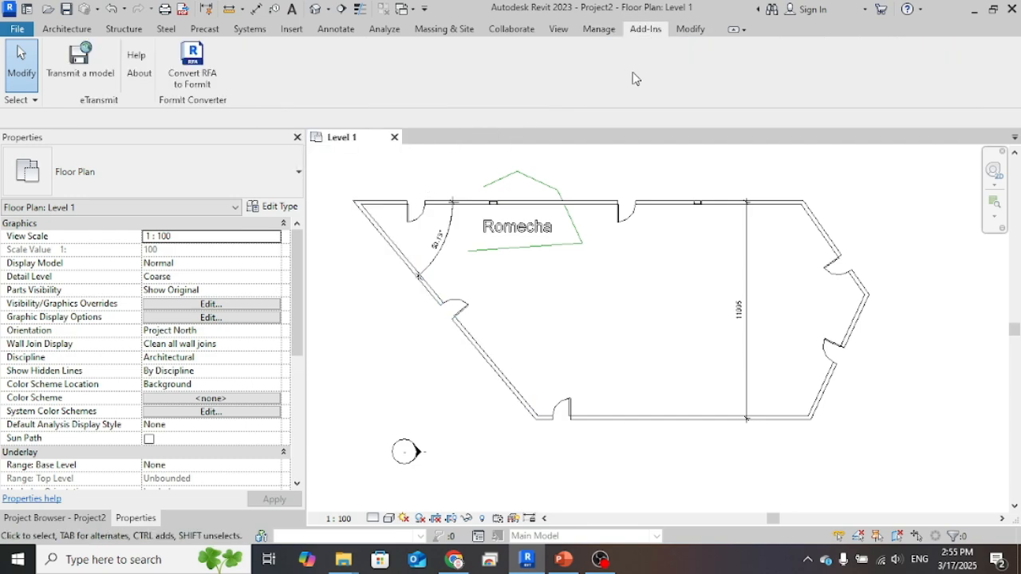
click(691, 29)
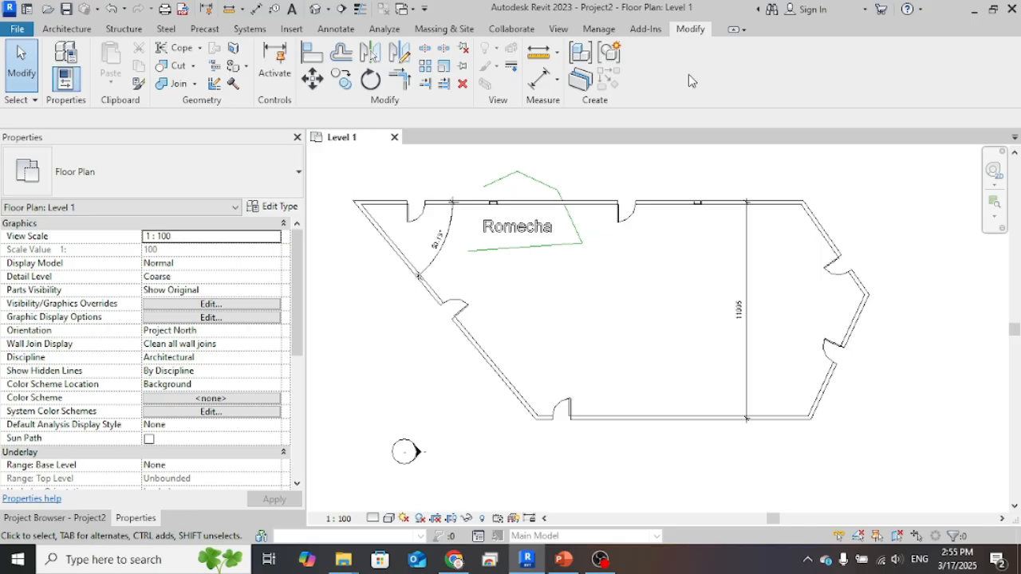
right_click(319, 63)
key(Escape)
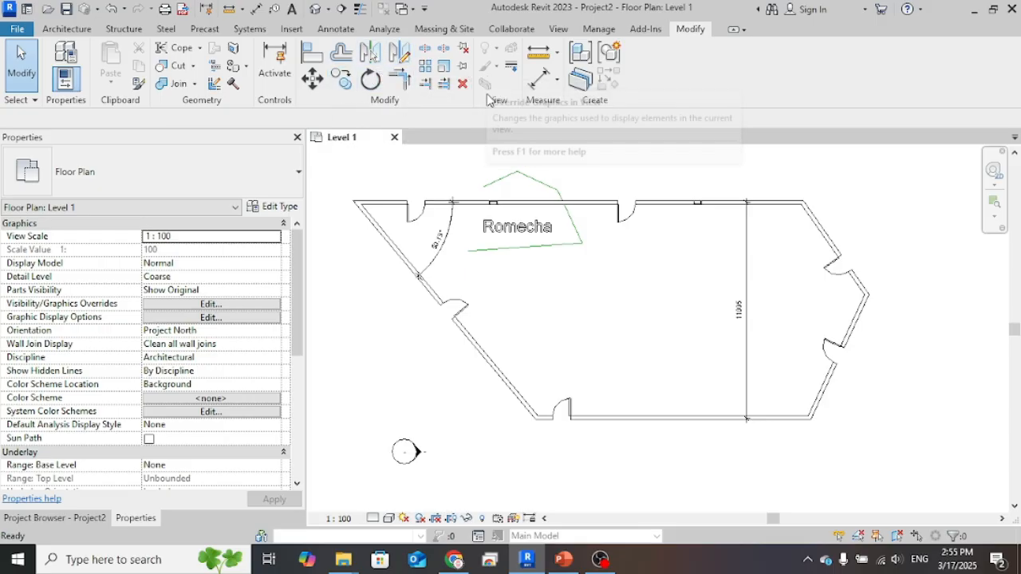
click(71, 30)
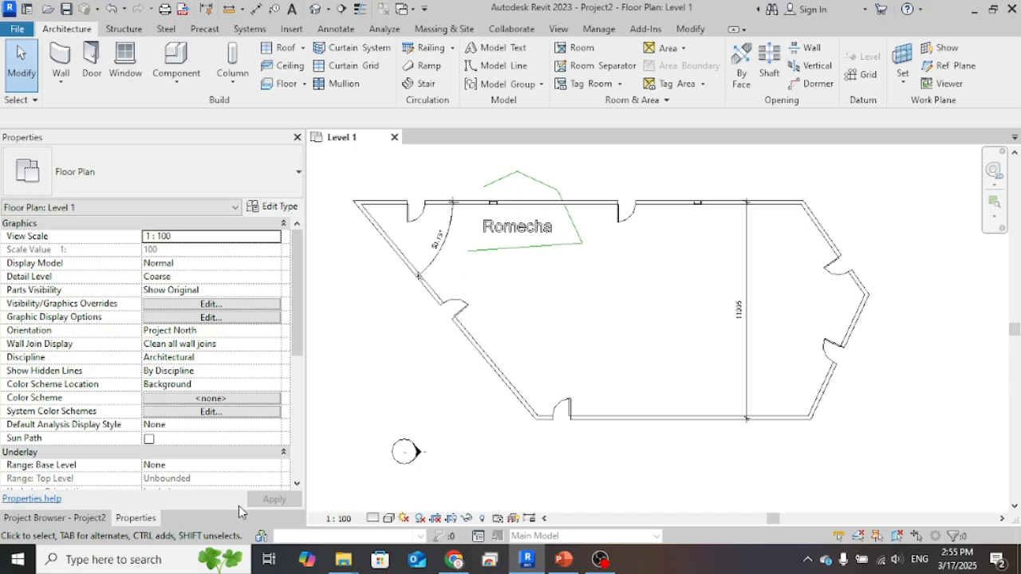
Examine the slanted left wall's constraints and location line options, and the floor plan's own view properties
click(474, 354)
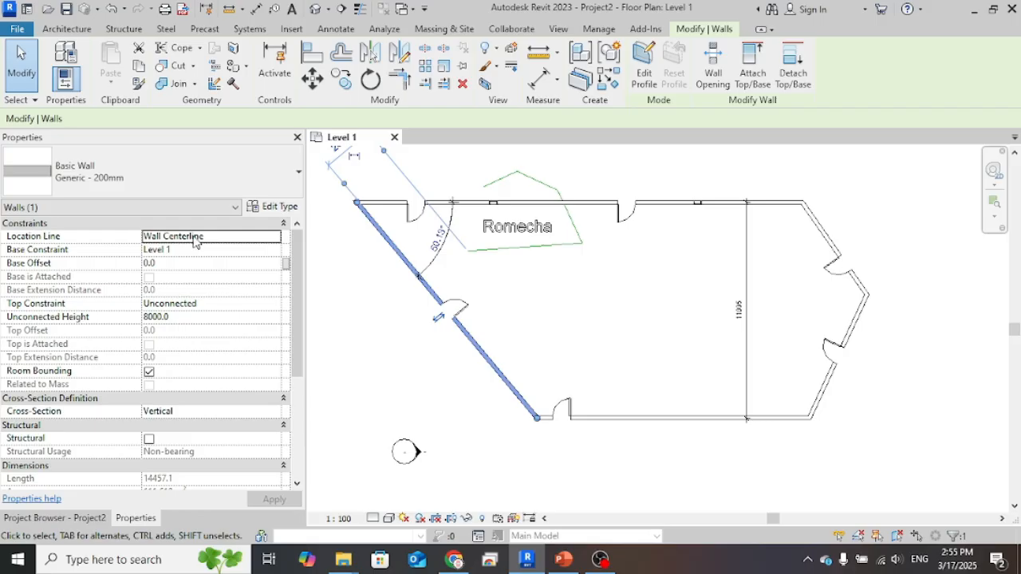
click(275, 238)
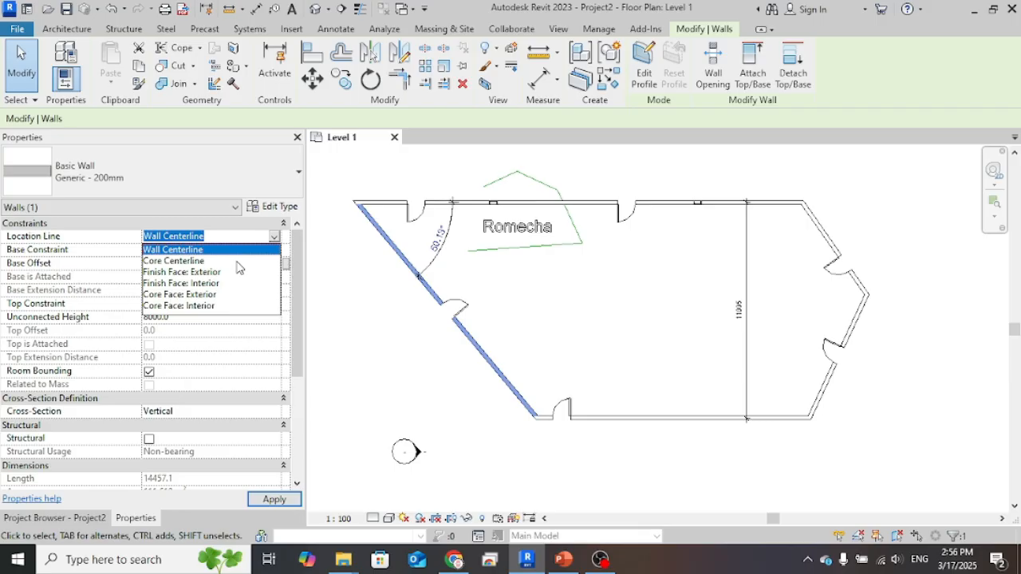
key(Escape)
click(242, 238)
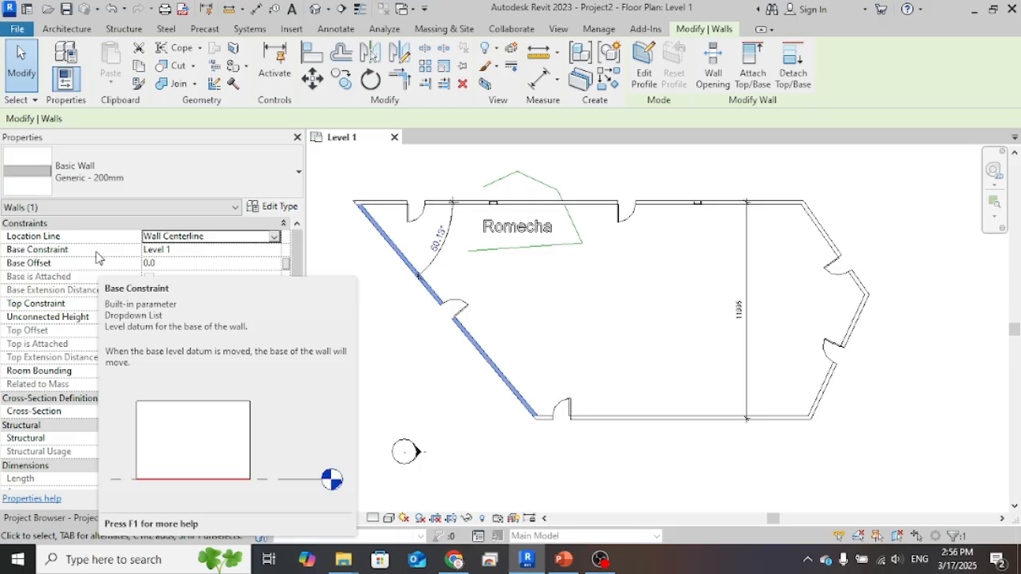
click(377, 281)
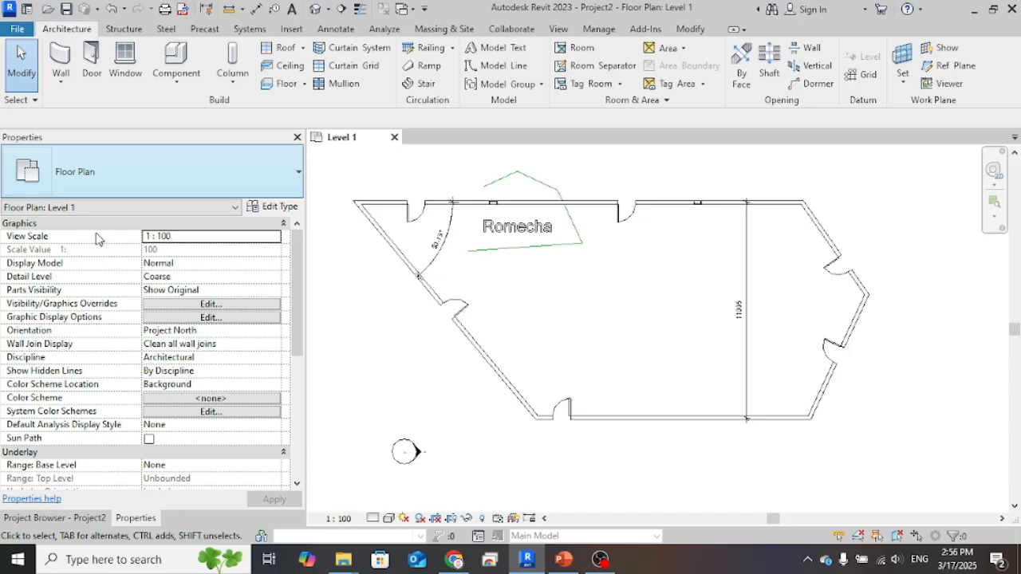
drag(293, 287, 300, 322)
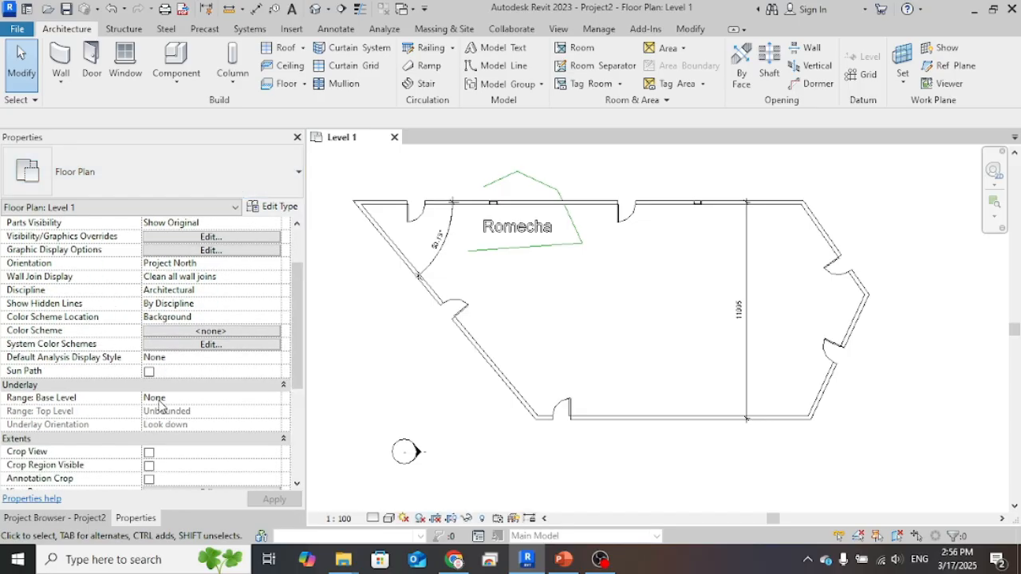
Compare the properties of the slanted left wall, the second door in the upper wall and the model line below the text
click(387, 249)
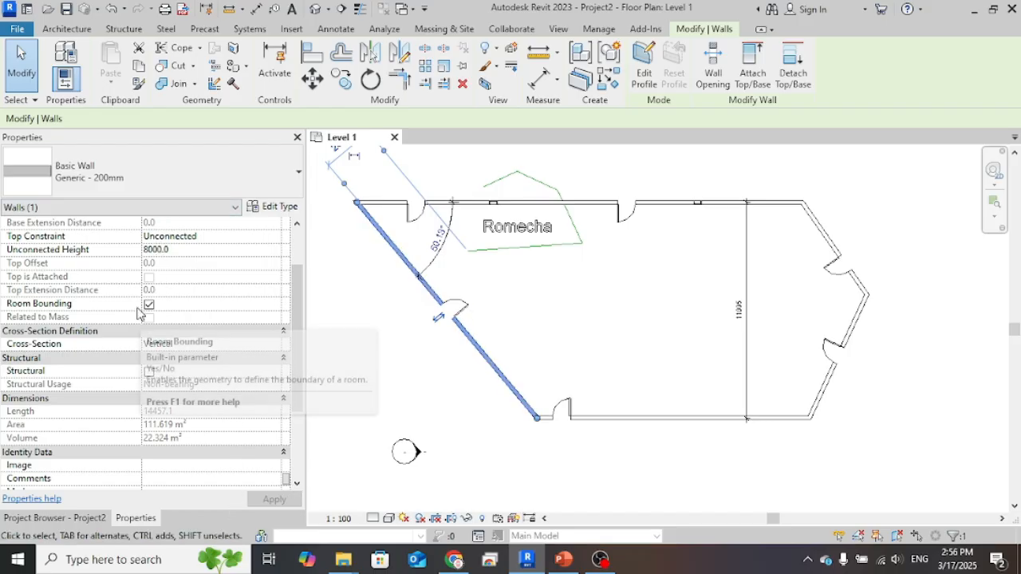
click(623, 212)
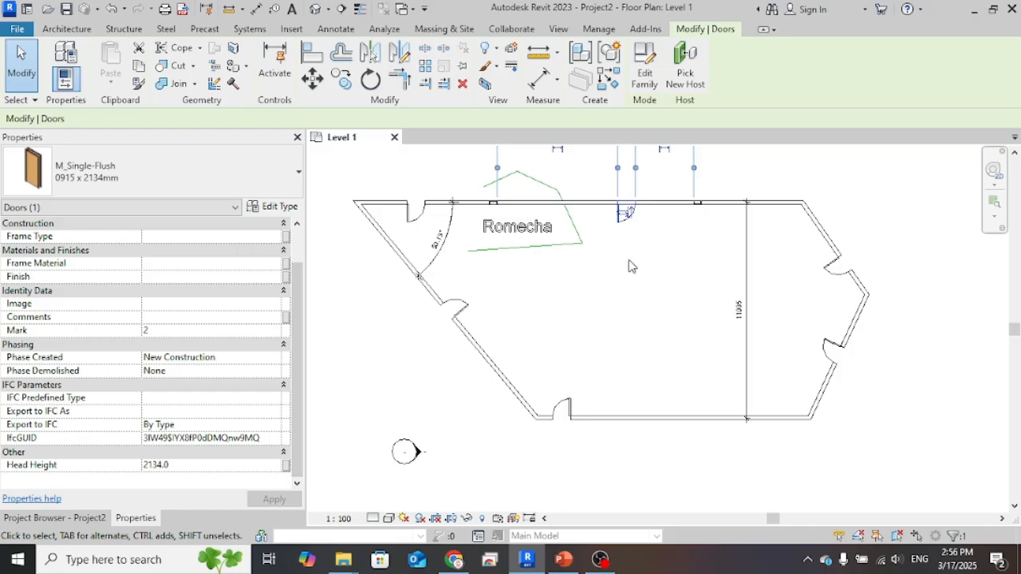
click(564, 245)
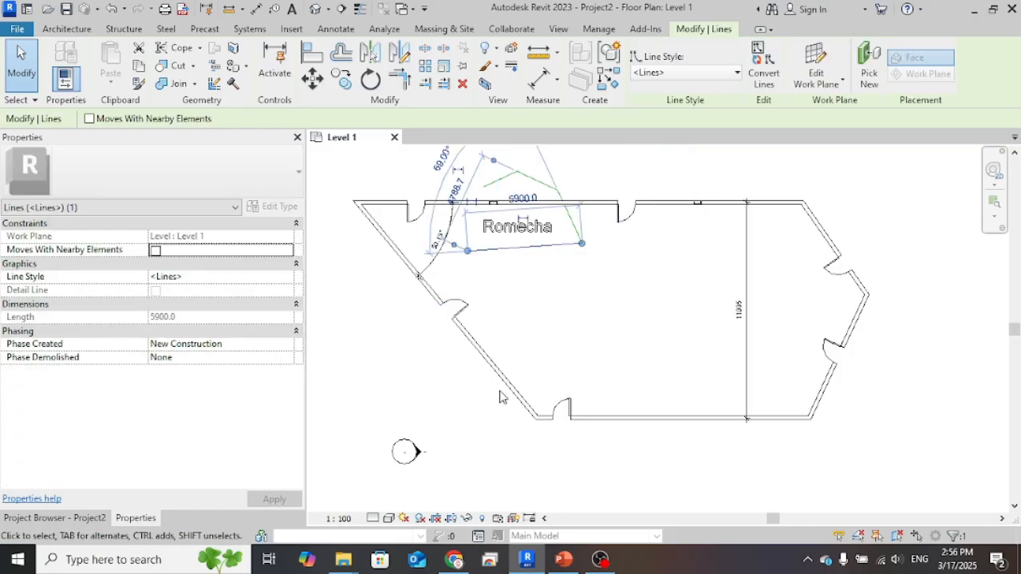
click(638, 320)
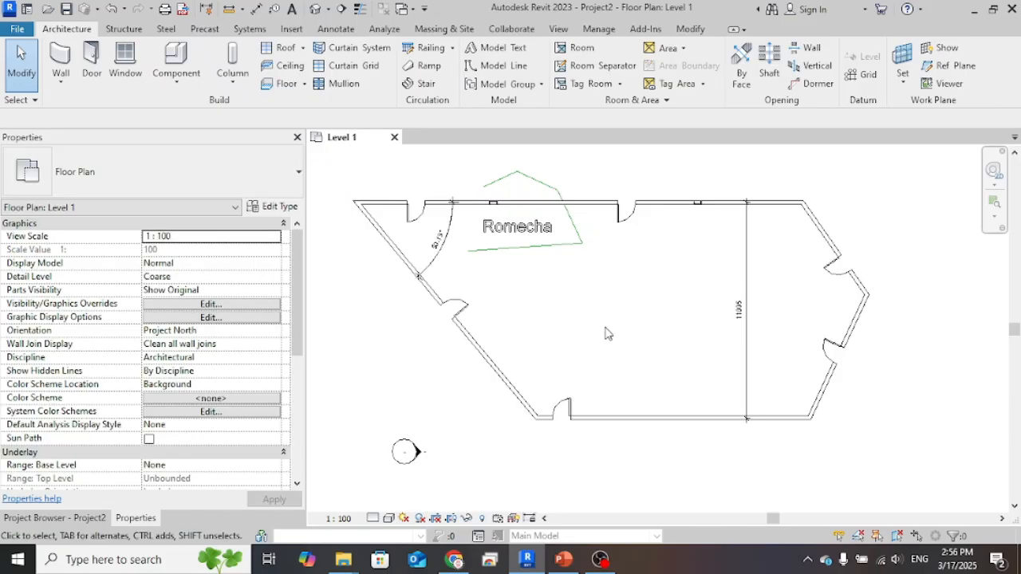
Review the slanted left wall's full property list, from its constraints down to the IFC parameters
click(436, 300)
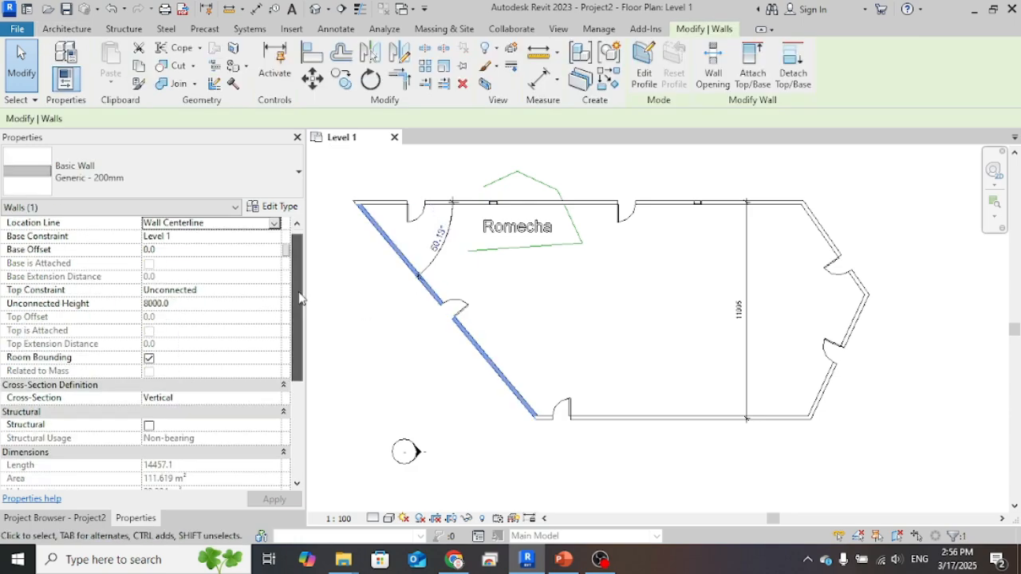
scroll(303, 351, down, 5)
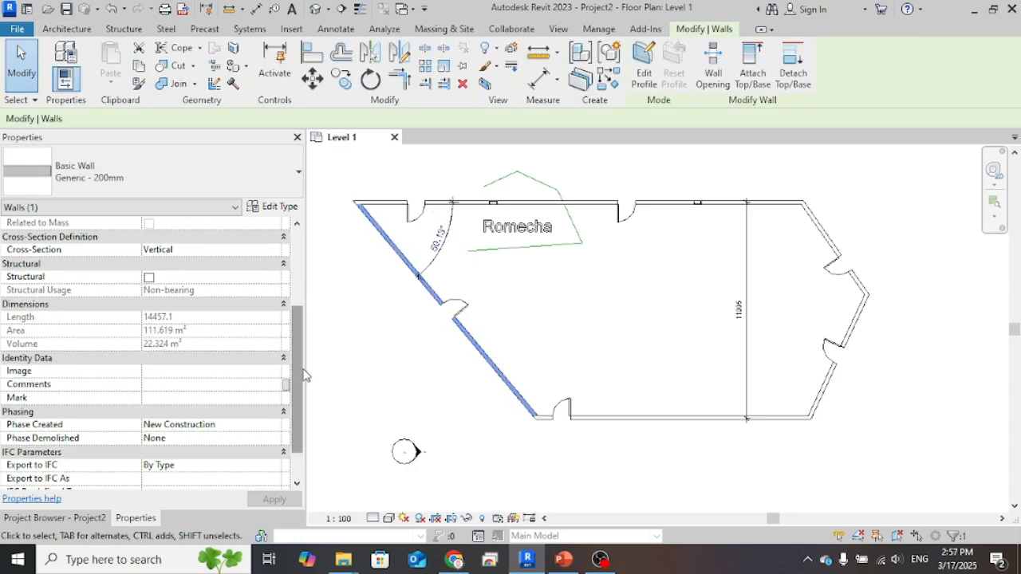
scroll(303, 375, down, 2)
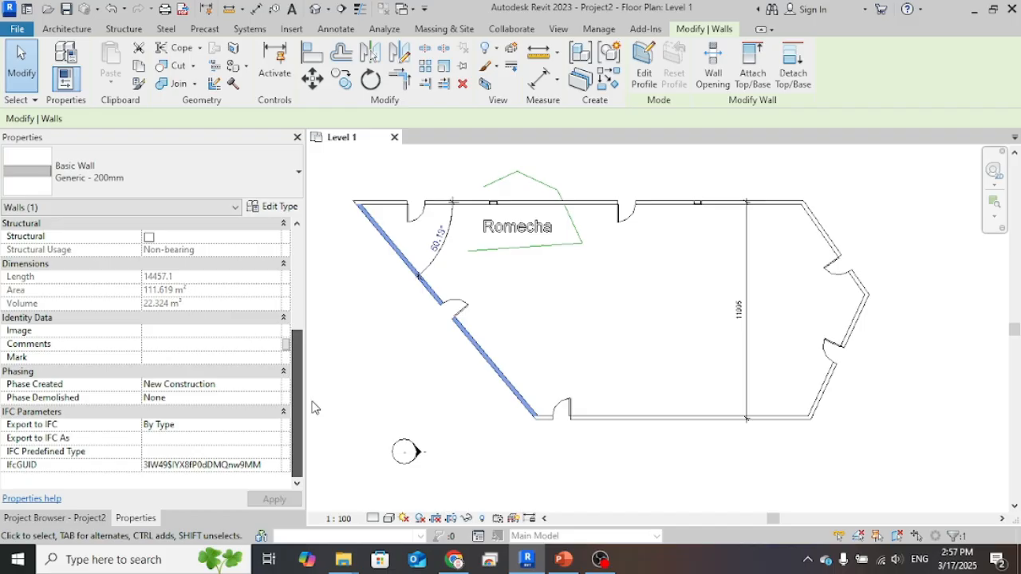
scroll(311, 399, up, 8)
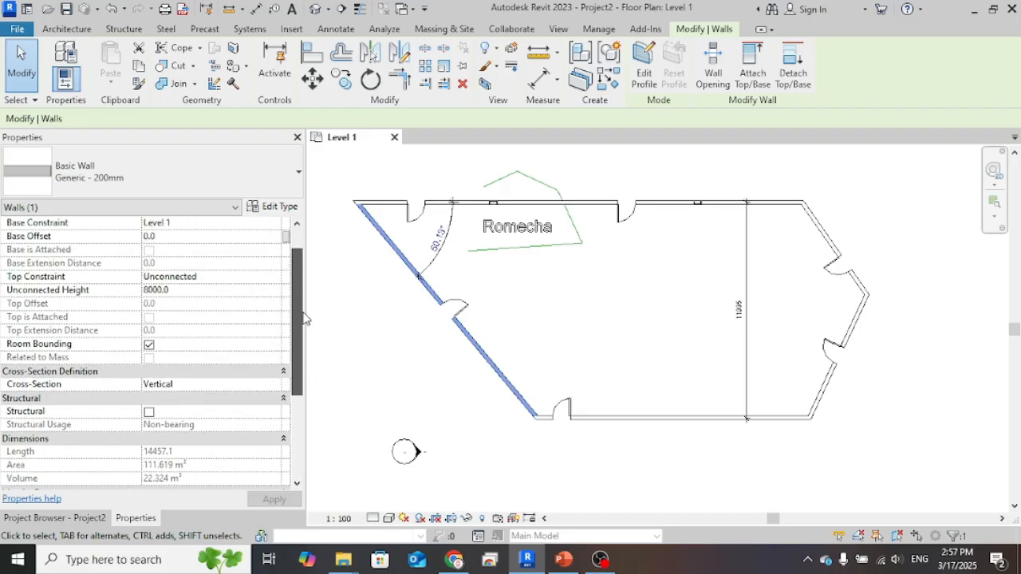
scroll(303, 319, up, 1)
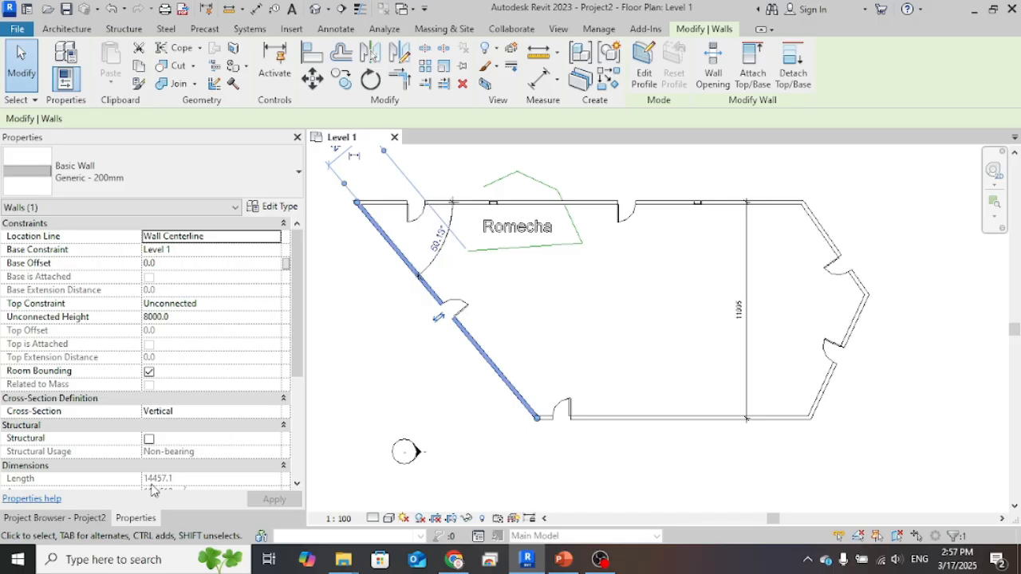
Open the East elevation and inspect the building's walls and doors against Level 1 and Level 2
click(78, 519)
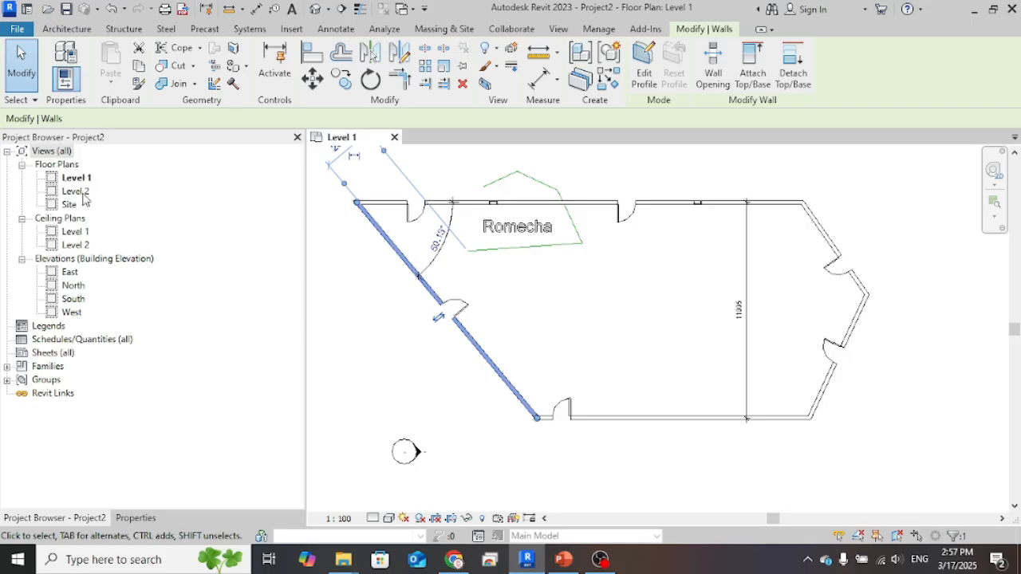
double_click(70, 273)
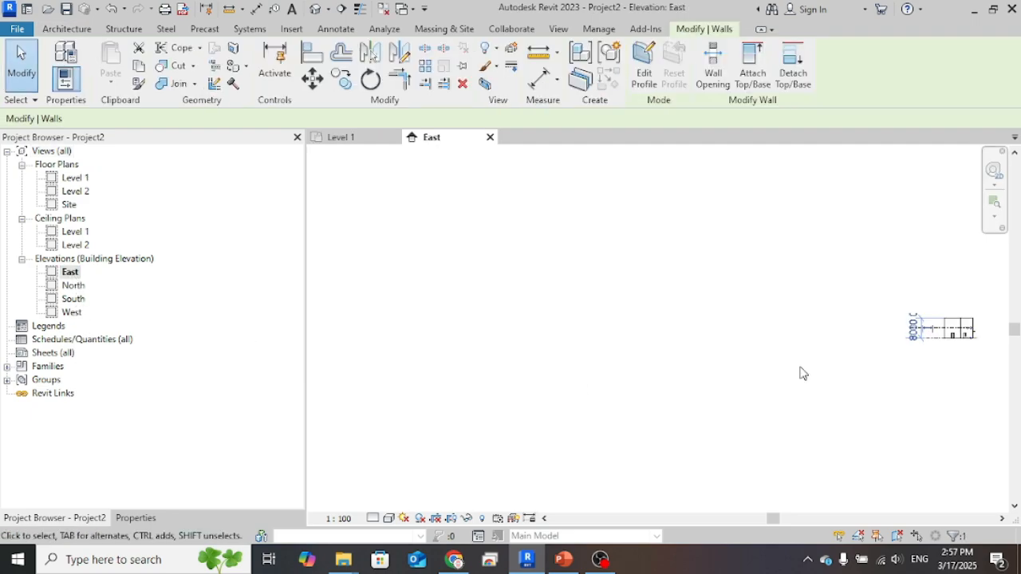
scroll(1003, 347, up, 5)
middle_drag(946, 356, 874, 383)
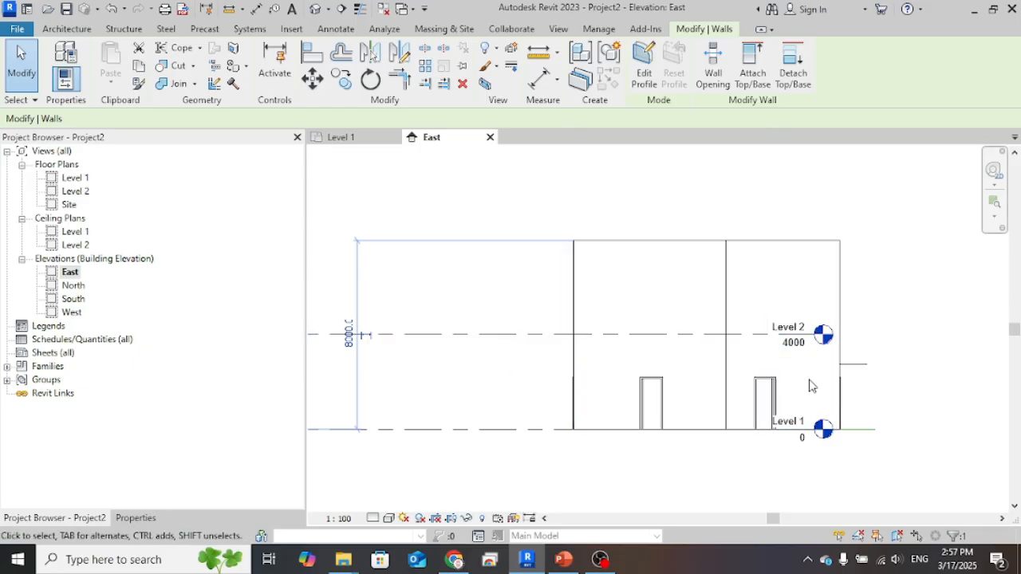
Add an aligned dimension between Level 1 and Level 2, beside the building in the East elevation
scroll(709, 430, down, 3)
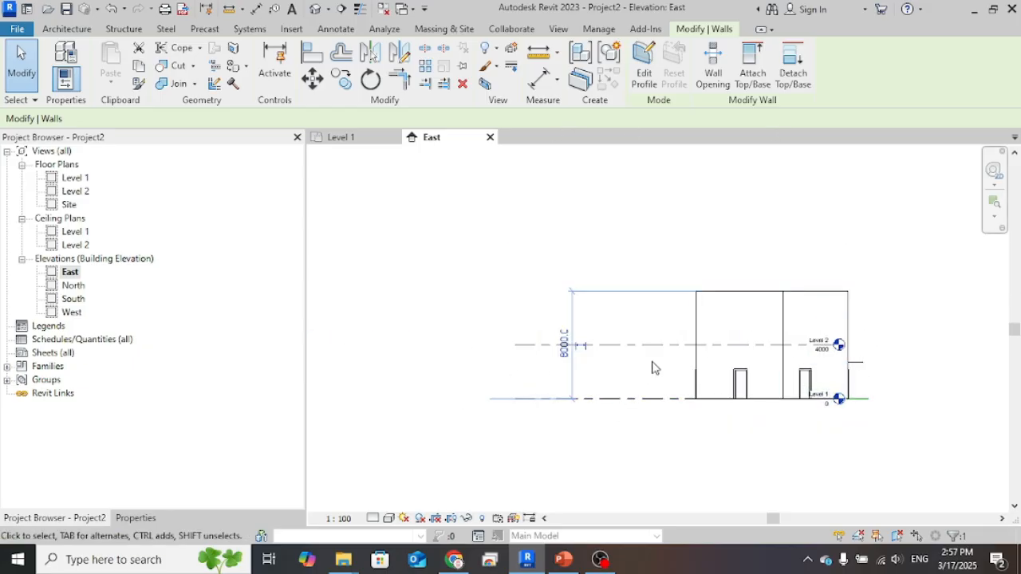
key(Escape)
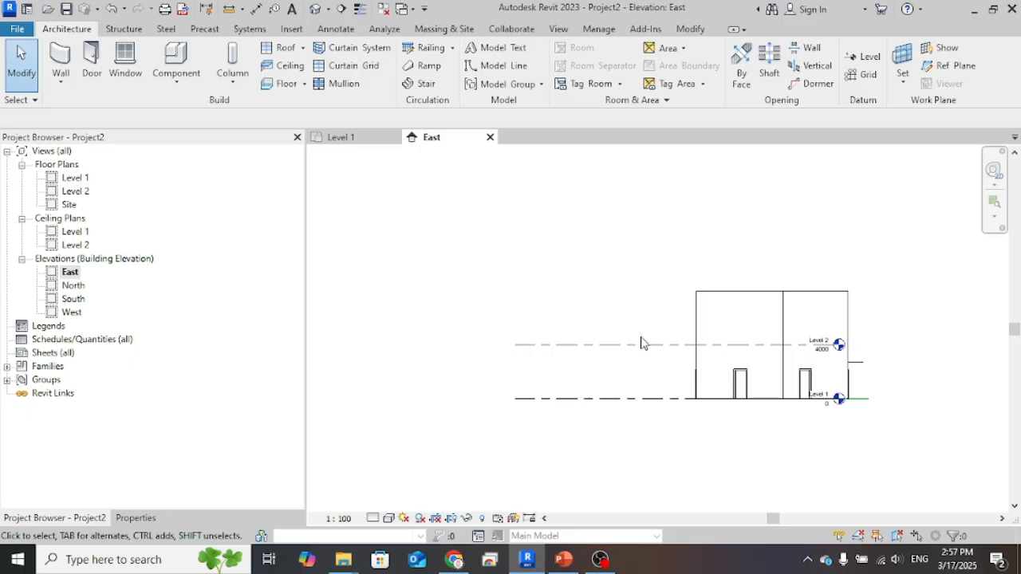
scroll(624, 368, up, 2)
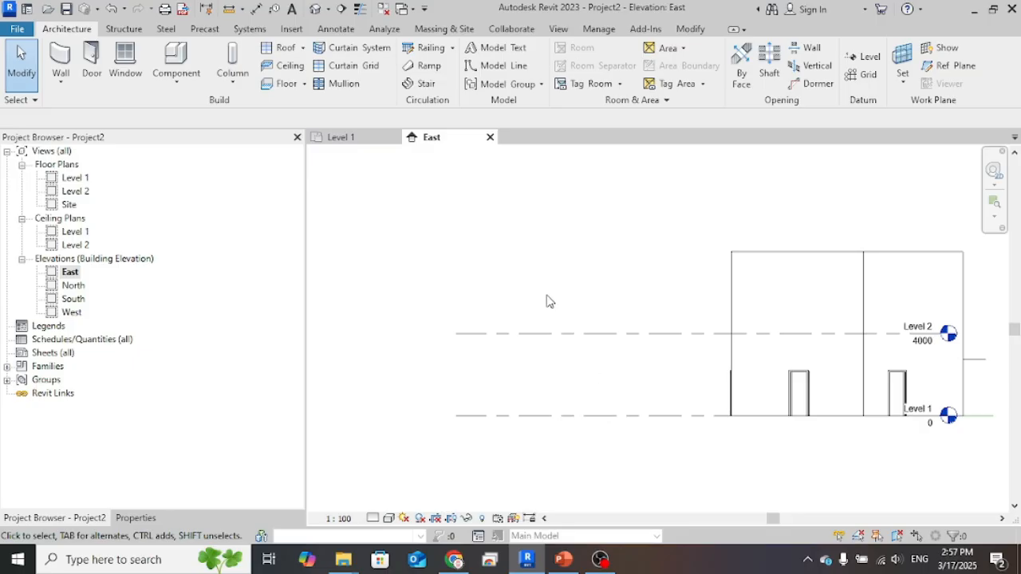
click(347, 30)
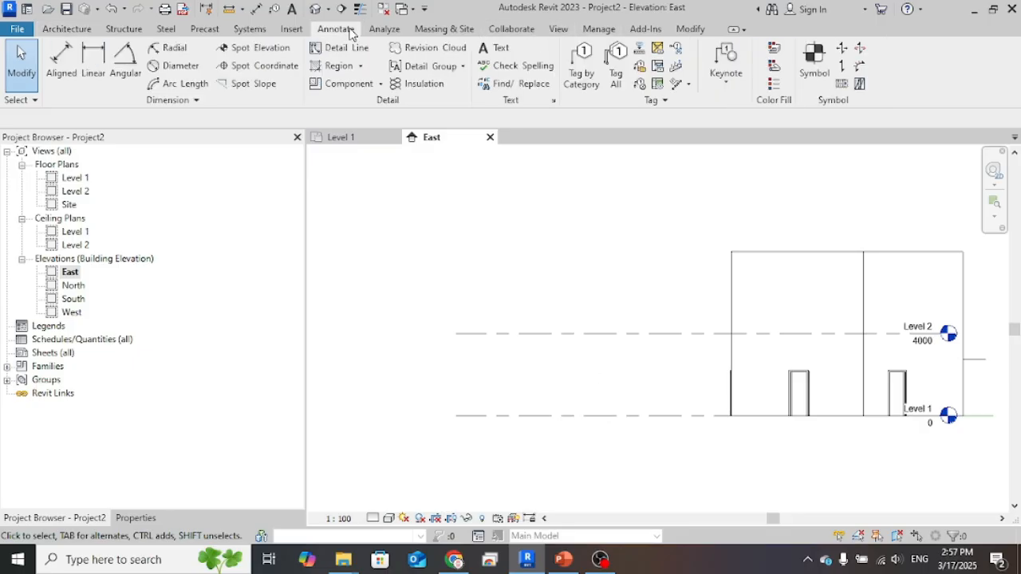
click(61, 60)
click(533, 415)
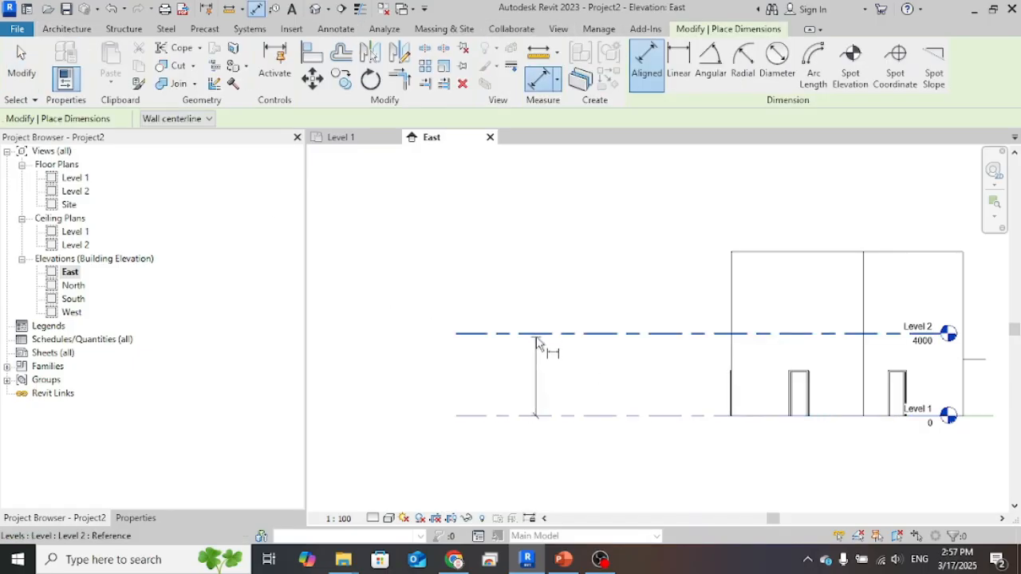
click(536, 334)
click(506, 372)
key(Escape)
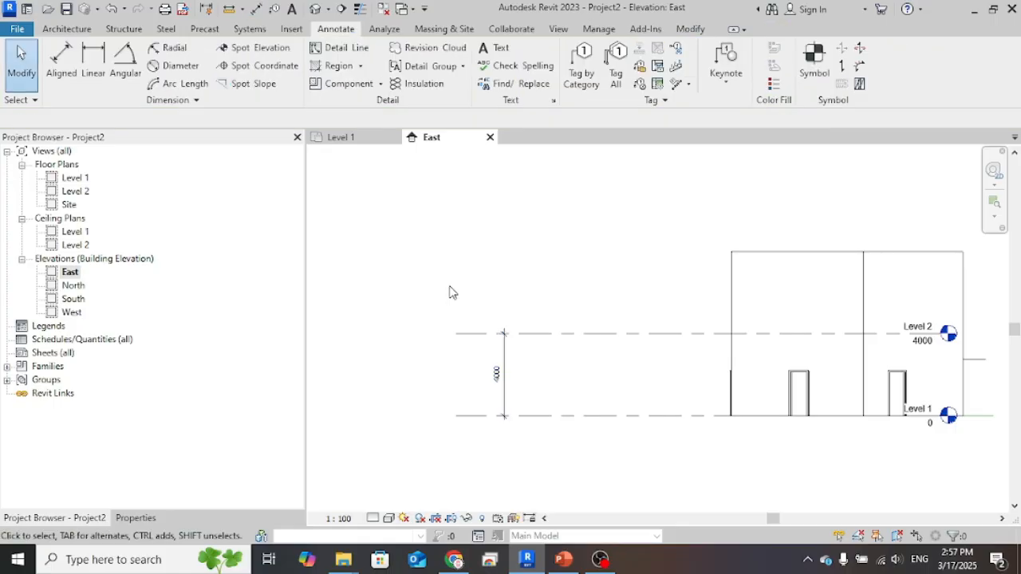
Raise Level 2 by setting its dimension from Level 1 to 5000 mm in the East elevation
click(661, 334)
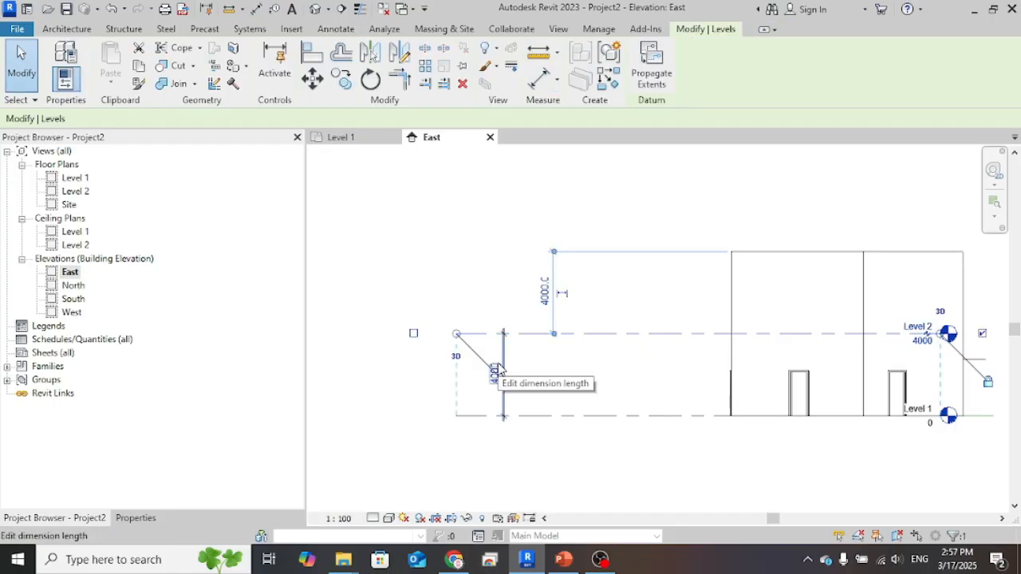
click(497, 373)
text(5000)
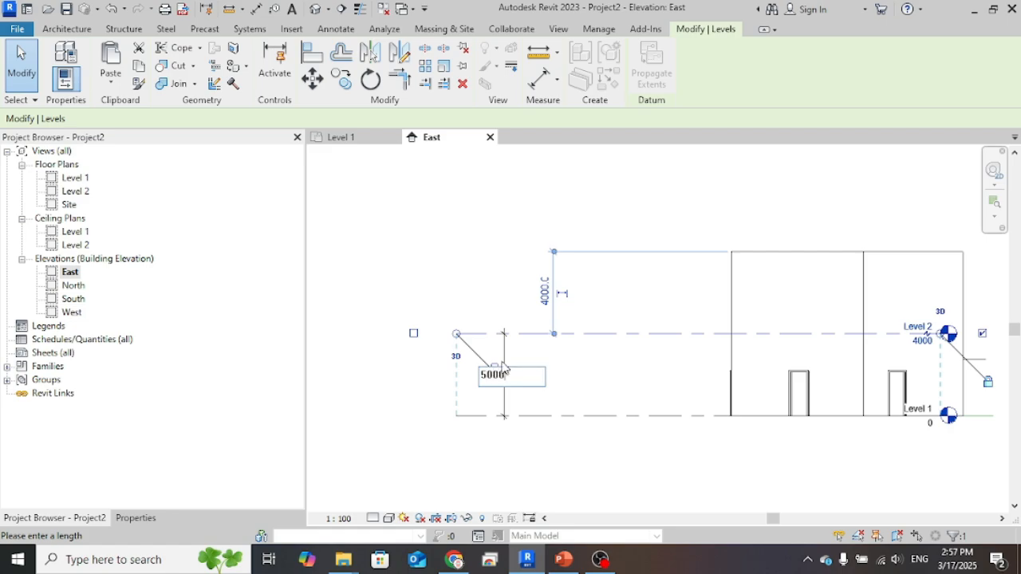
key(Return)
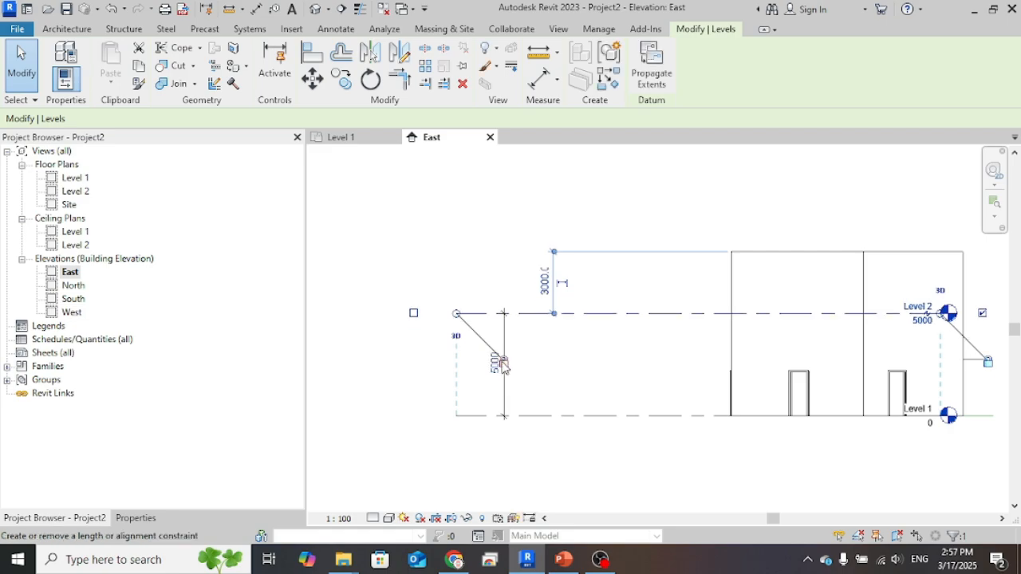
click(401, 346)
scroll(490, 411, up, 3)
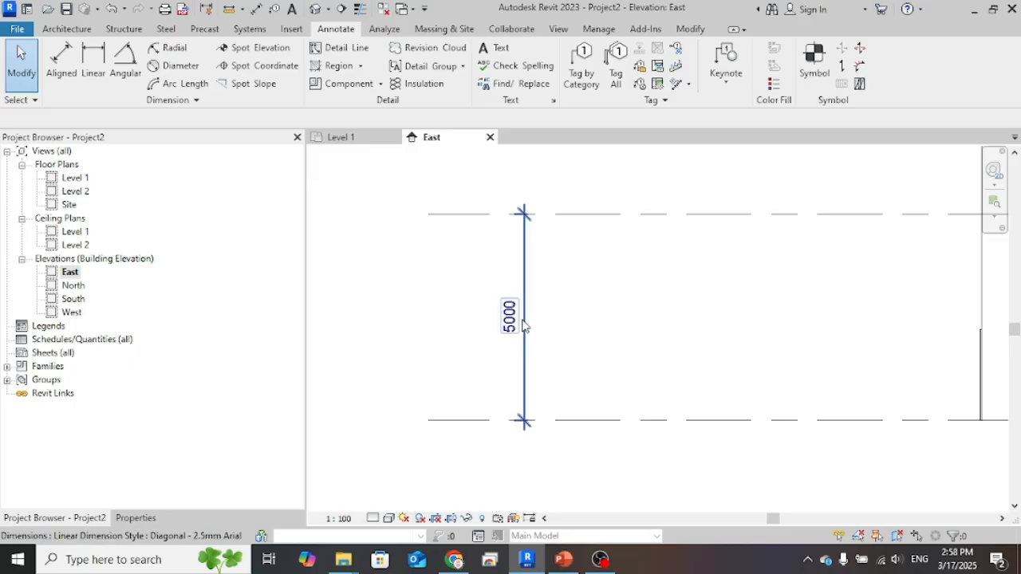
scroll(515, 384, down, 2)
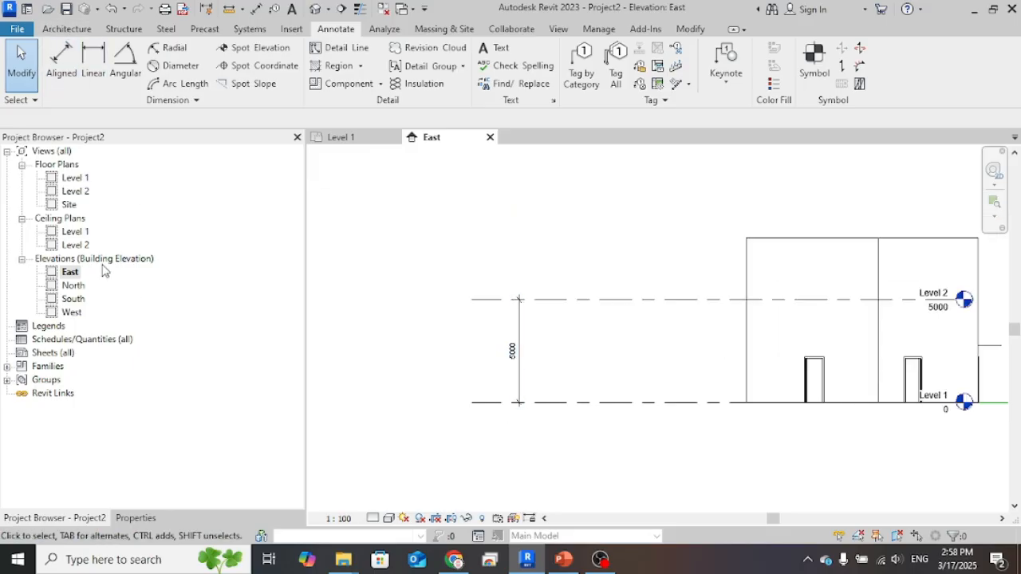
In the Level 1 floor plan, place a perspective camera outside the building's lower-right corner, aimed inside near the model text
click(67, 28)
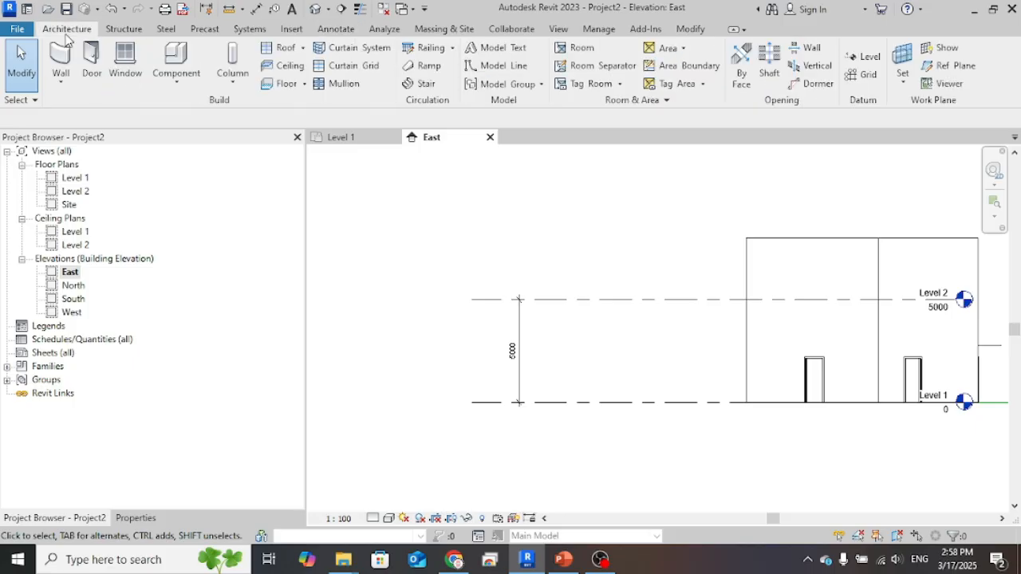
scroll(531, 305, down, 2)
click(339, 137)
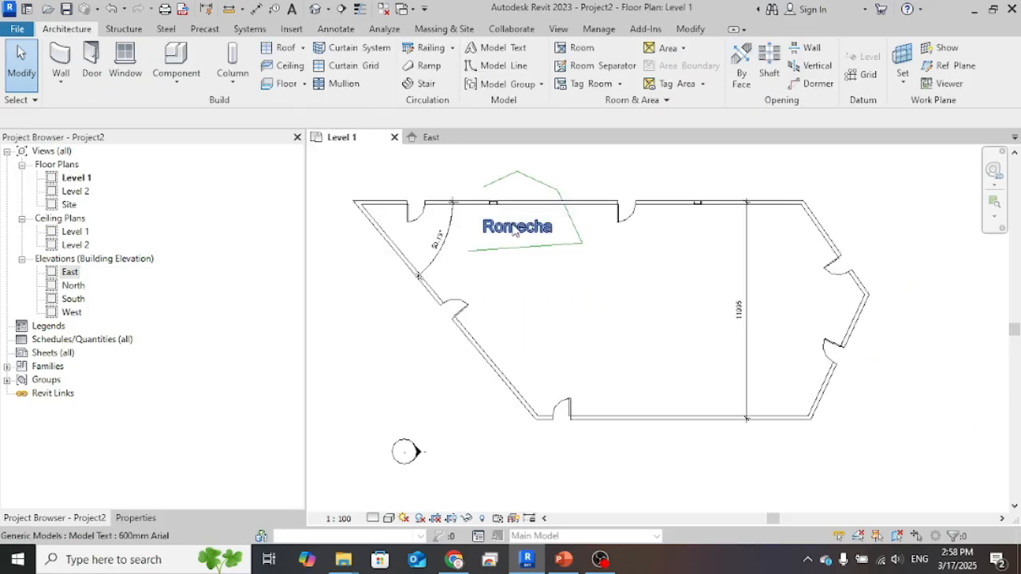
click(558, 32)
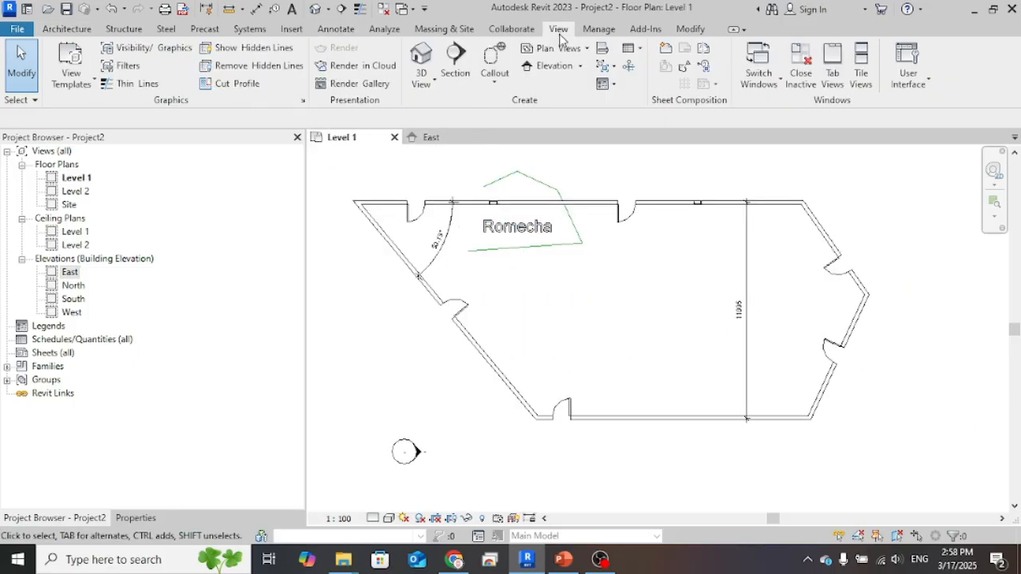
click(423, 77)
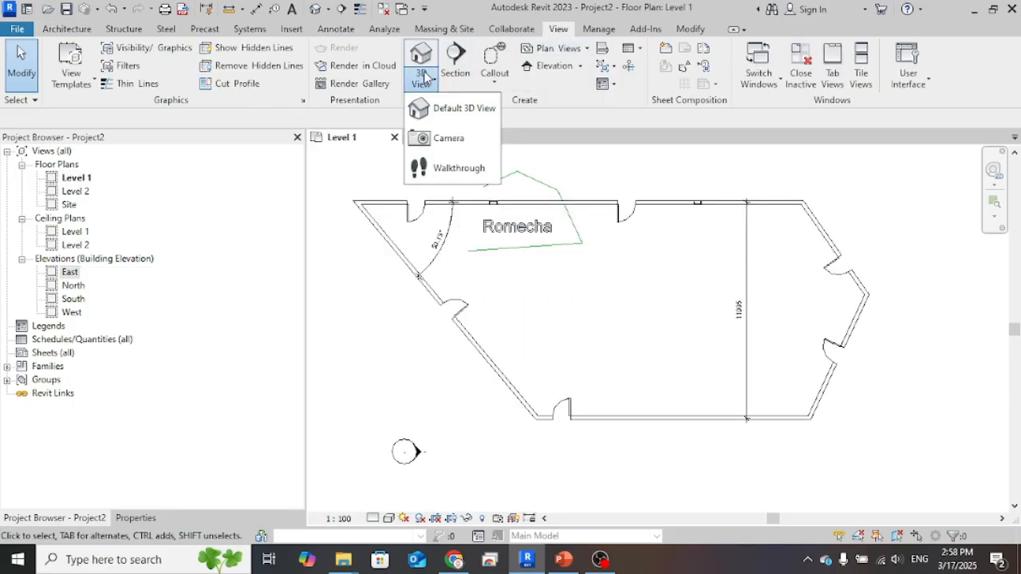
click(445, 139)
scroll(536, 309, down, 2)
scroll(536, 310, down, 1)
click(751, 416)
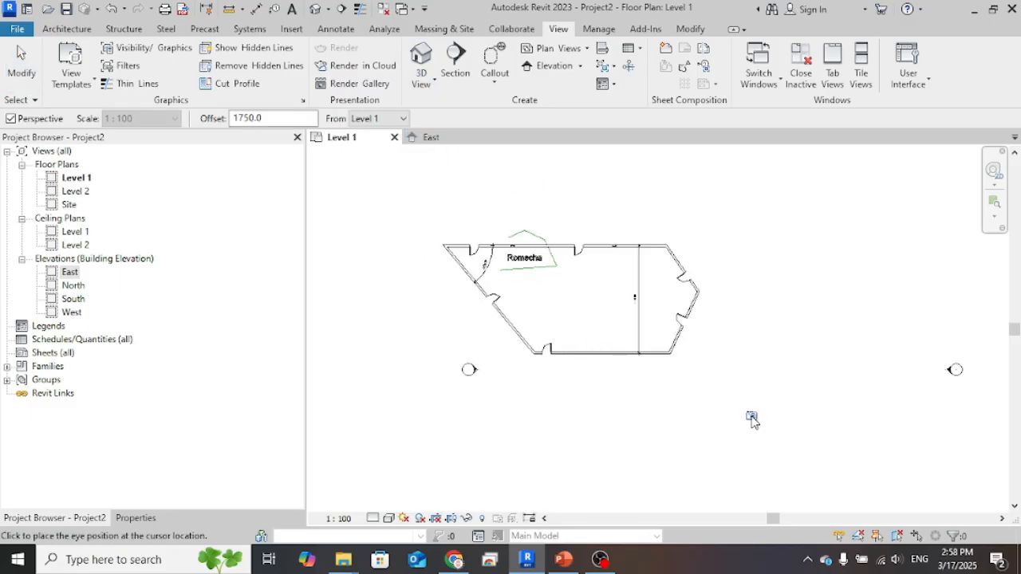
click(556, 255)
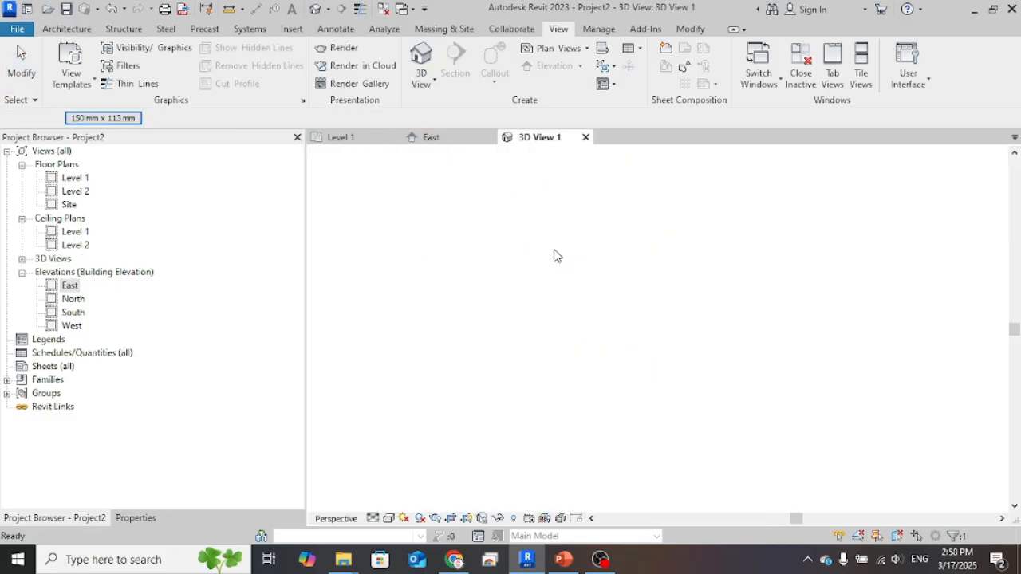
Turn off Crop View in the new camera view's extents properties
scroll(524, 388, down, 1)
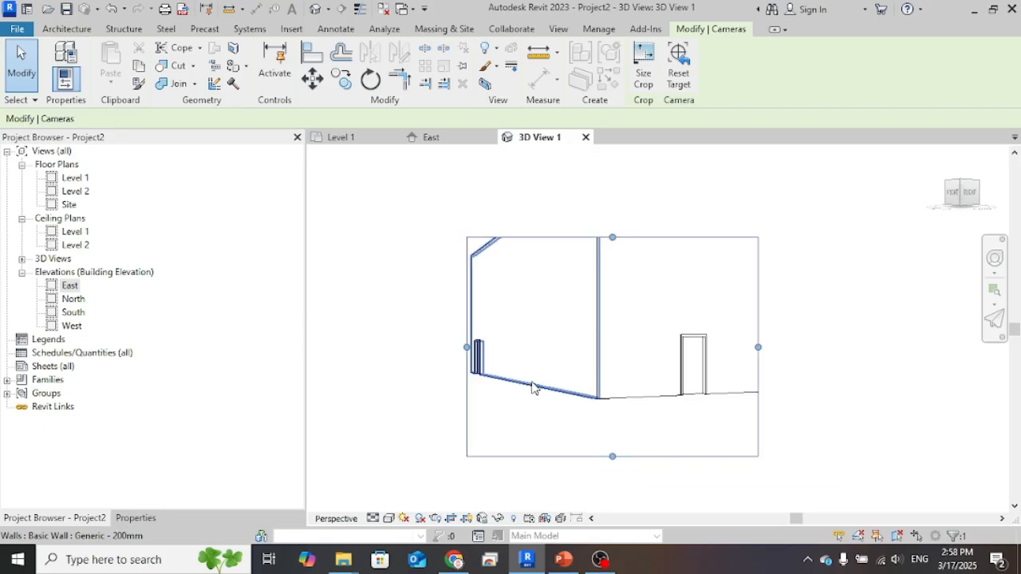
click(136, 518)
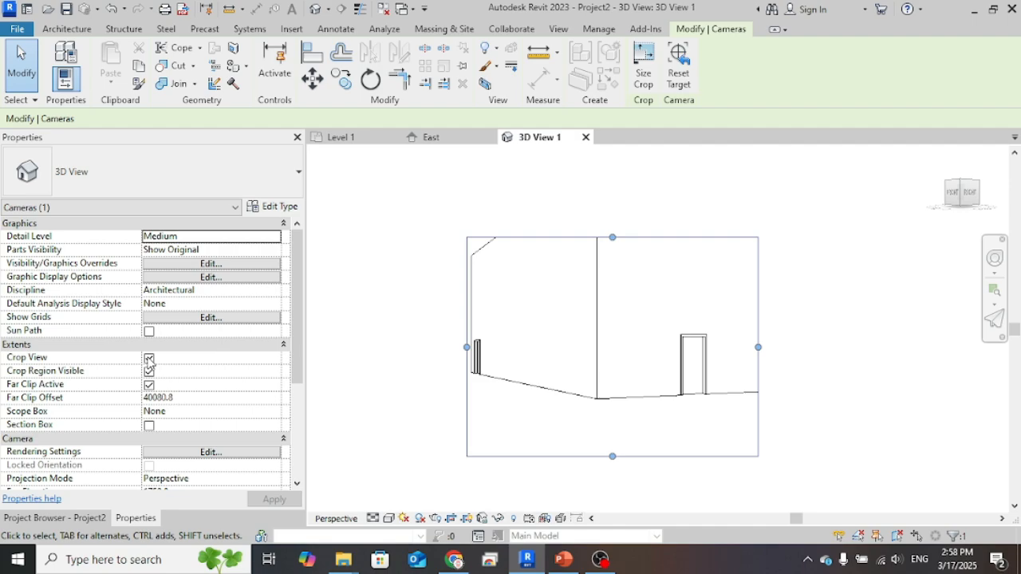
click(148, 359)
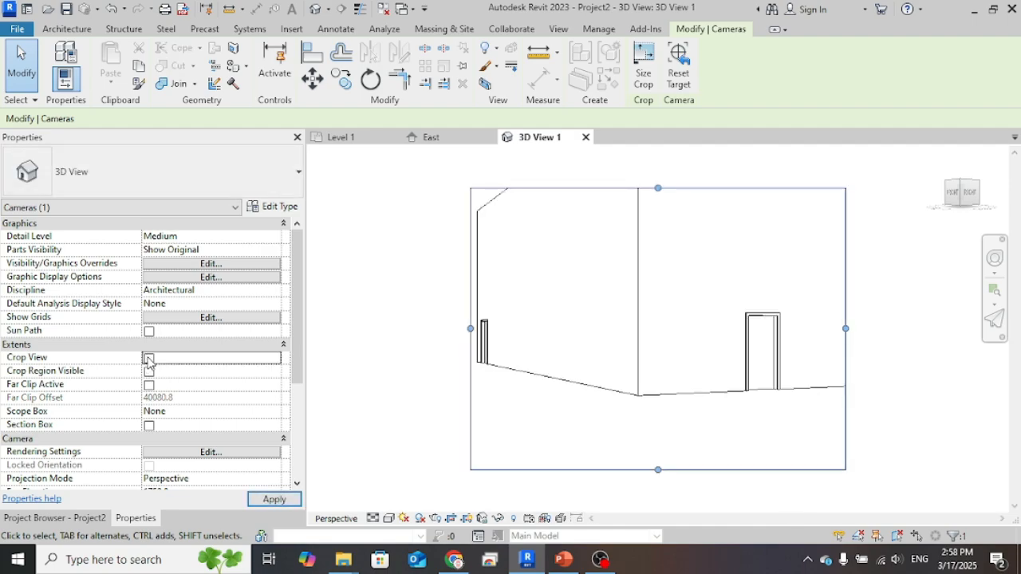
Look into the building from above and check the properties of the oval duct above the model text
scroll(463, 323, down, 5)
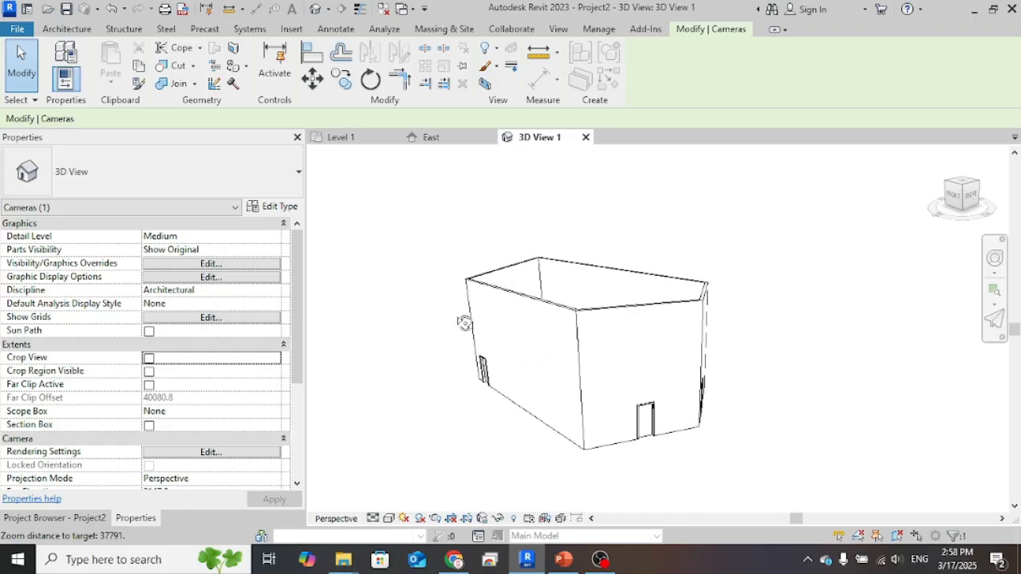
shift+middle_drag(464, 323, 423, 327)
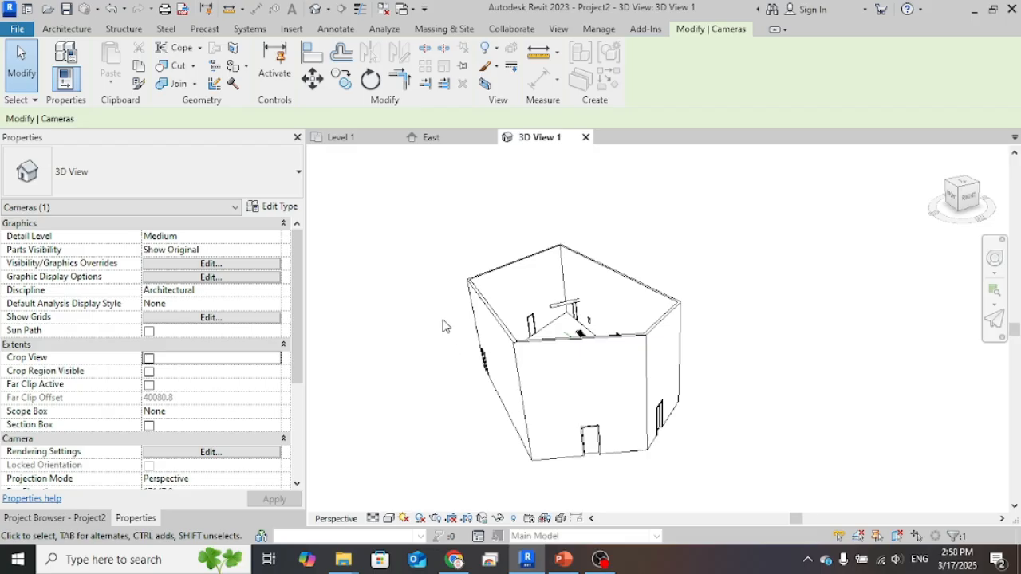
scroll(556, 311, up, 6)
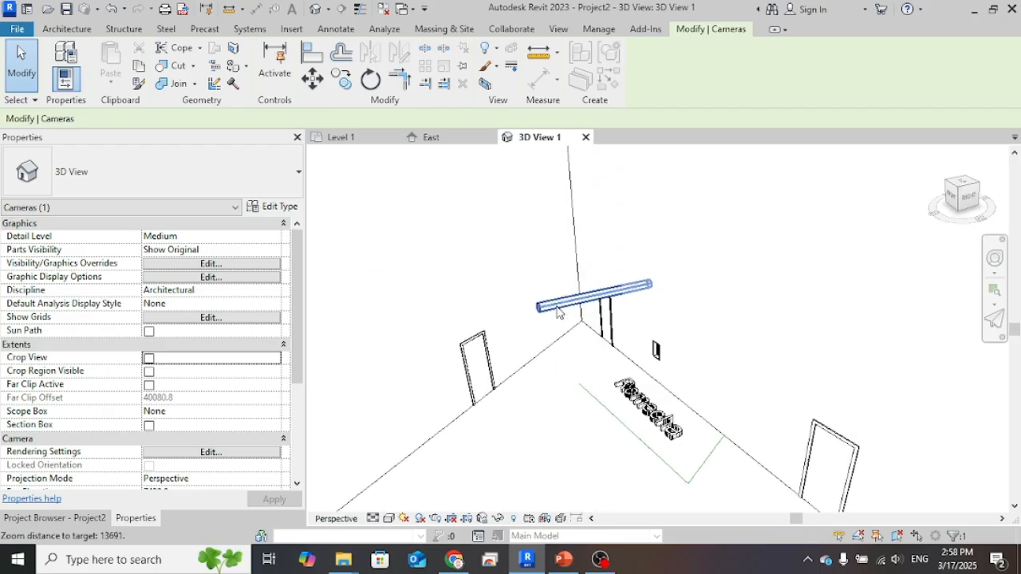
click(556, 311)
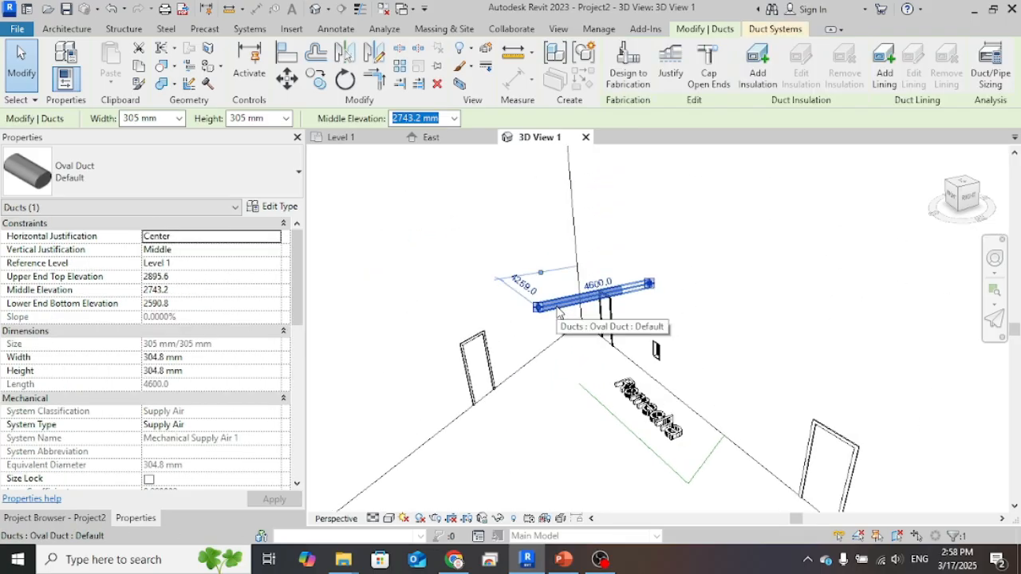
key(Escape)
scroll(556, 311, down, 6)
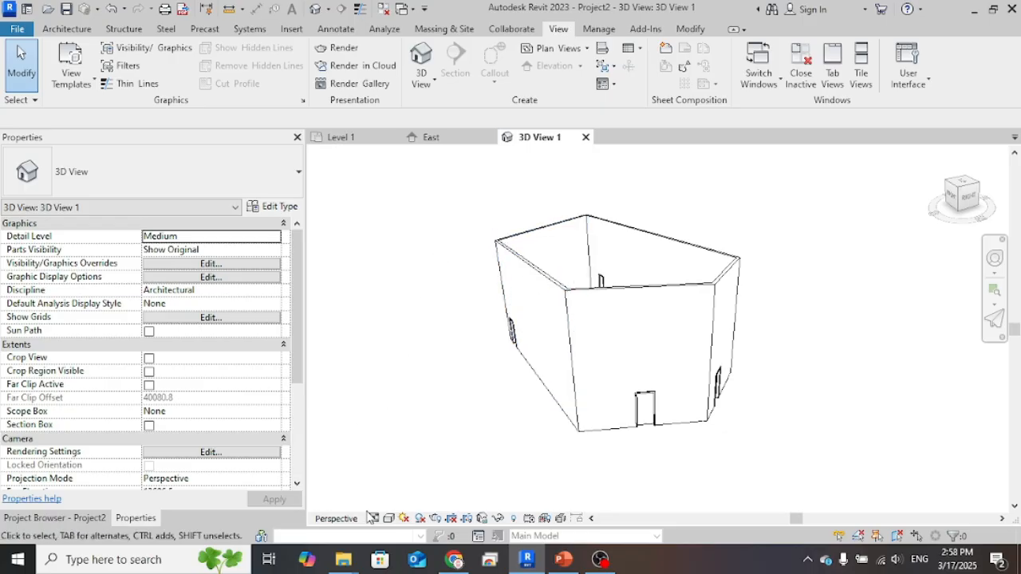
Check the detail level options and try the Hidden Line, Shaded and Consistent Colors visual styles on the camera view
click(373, 518)
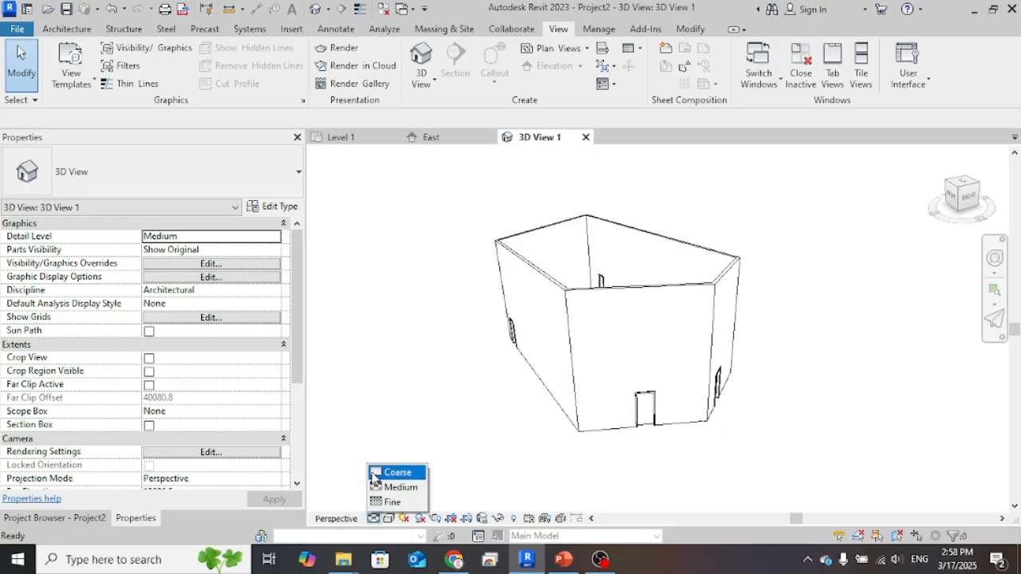
click(388, 518)
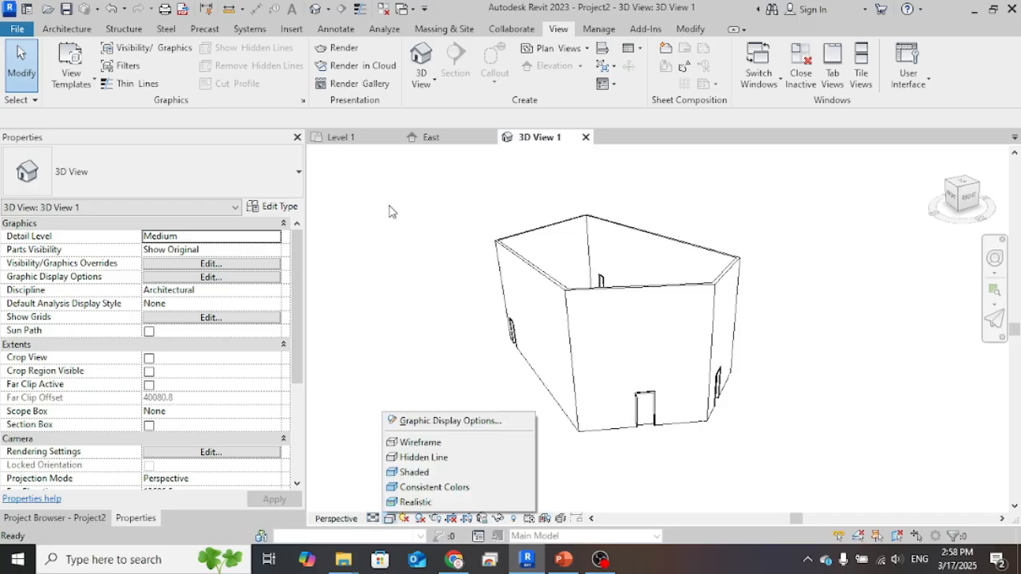
click(429, 460)
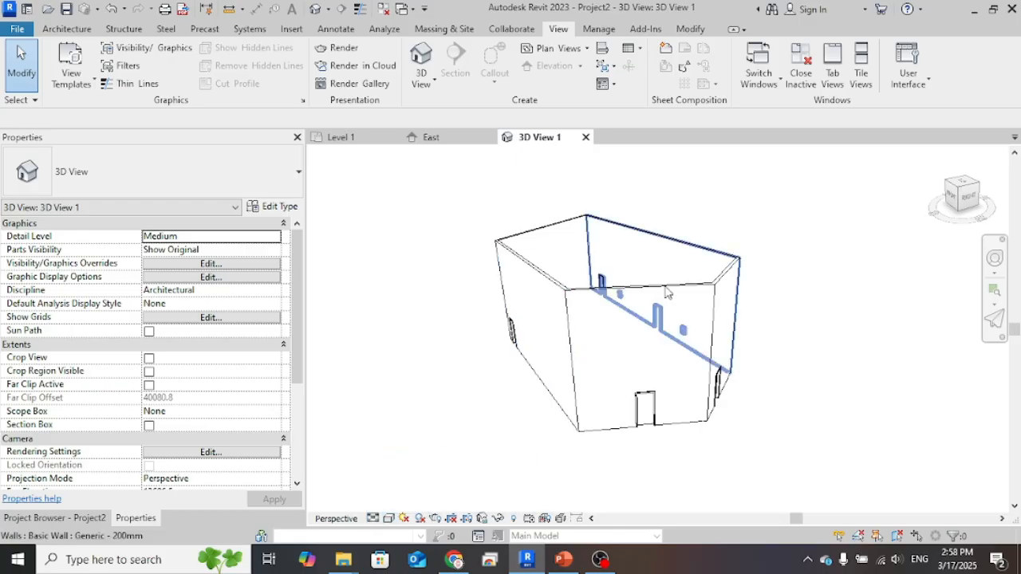
click(389, 517)
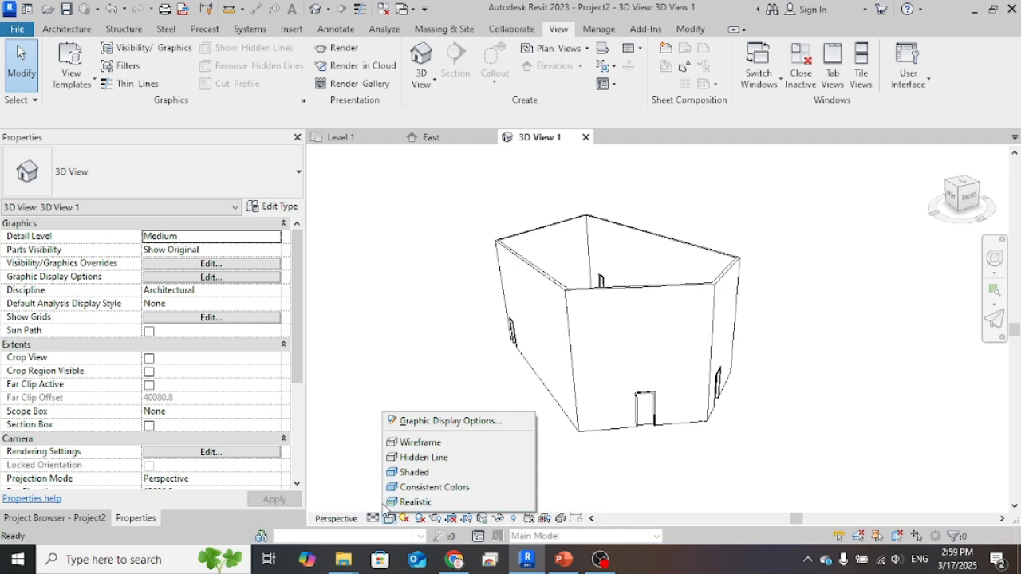
click(407, 473)
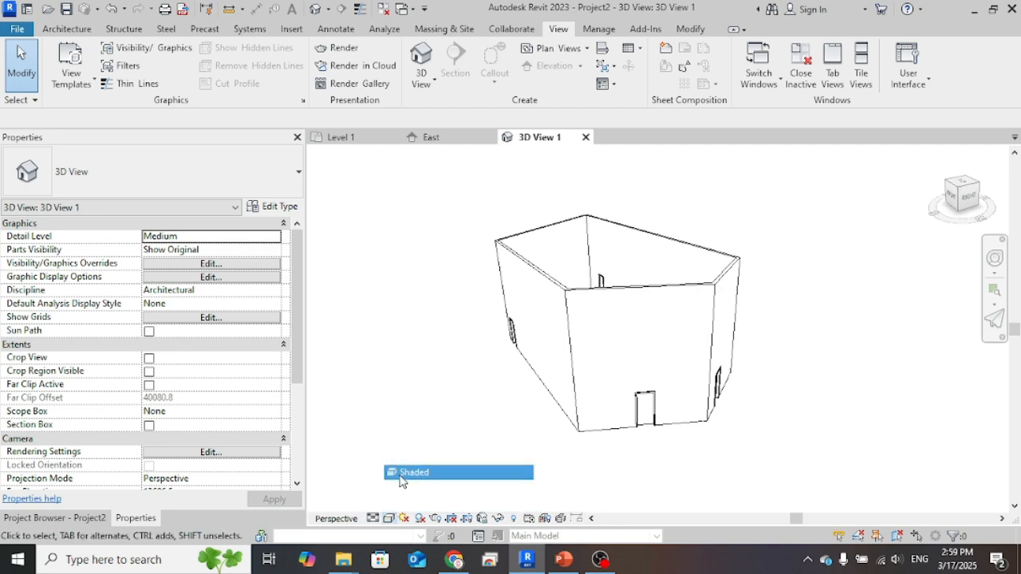
click(389, 518)
click(415, 485)
Set the camera view's visual style to Realistic and inspect the building's walls and doors from several sides
click(390, 518)
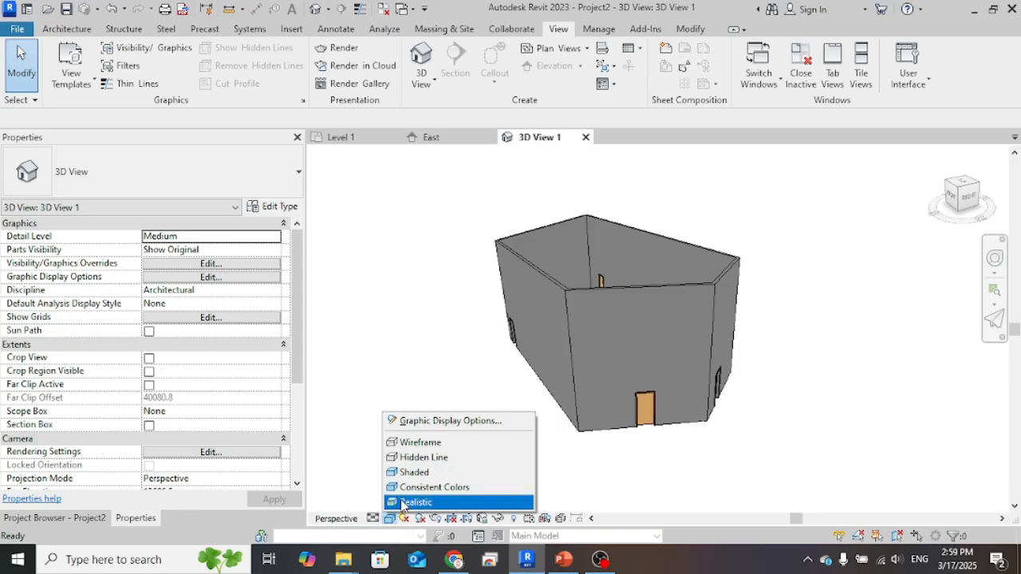
click(403, 502)
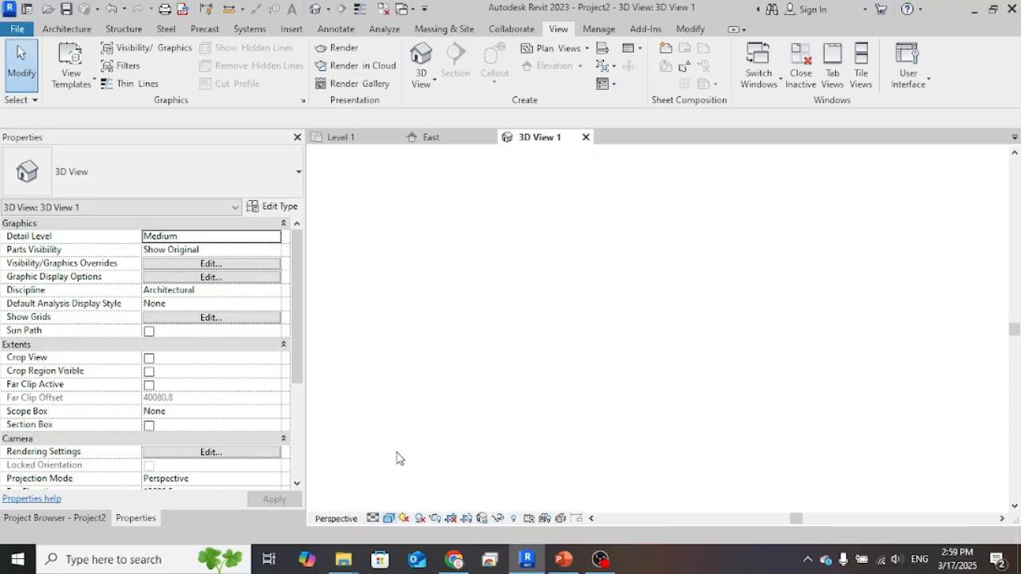
shift+middle_drag(807, 255, 590, 308)
scroll(595, 292, up, 5)
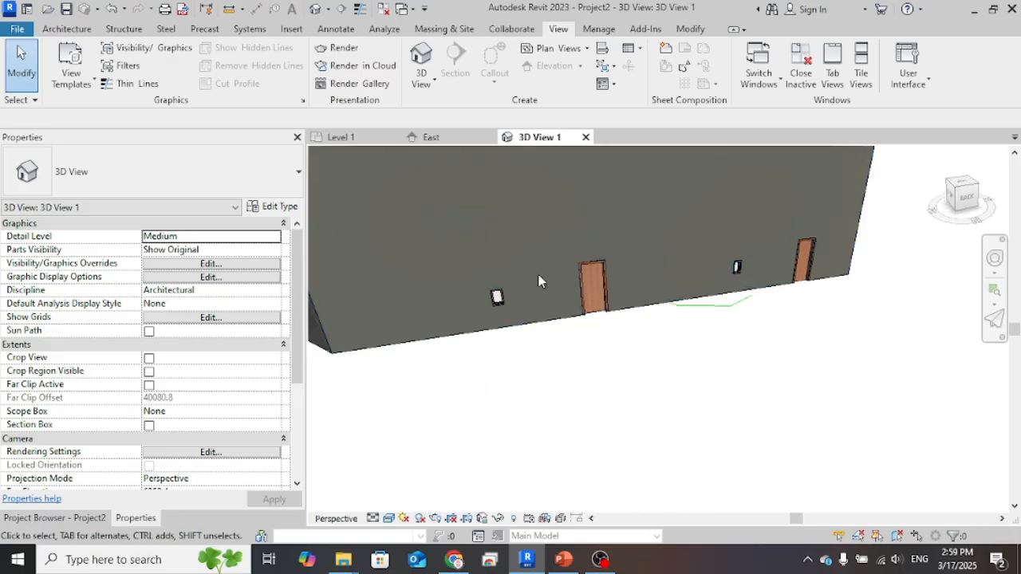
click(591, 289)
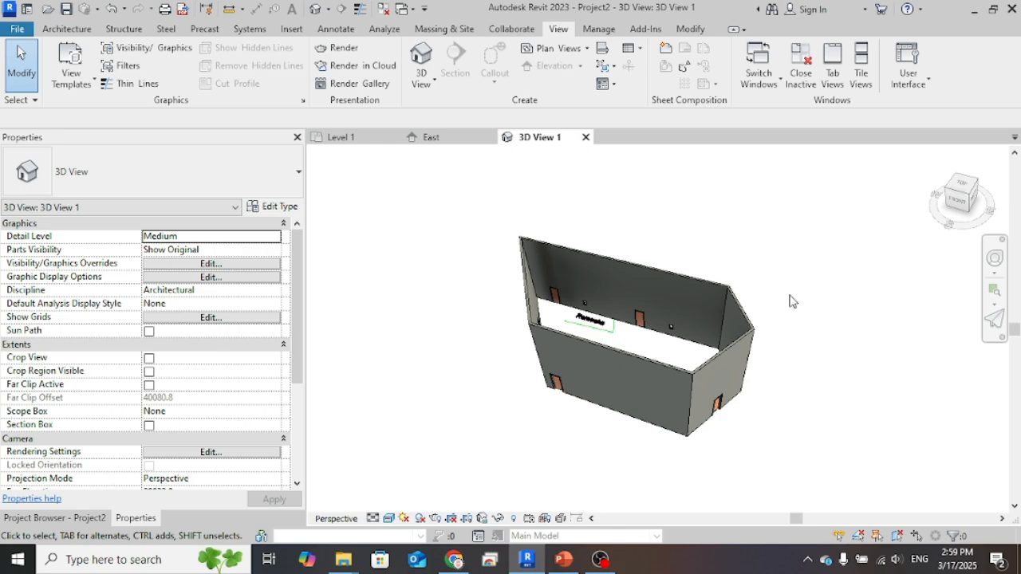
Switch to the Outline presentation in PowerPoint and highlight the line "Basic sketching tools and abbreviation"
click(563, 559)
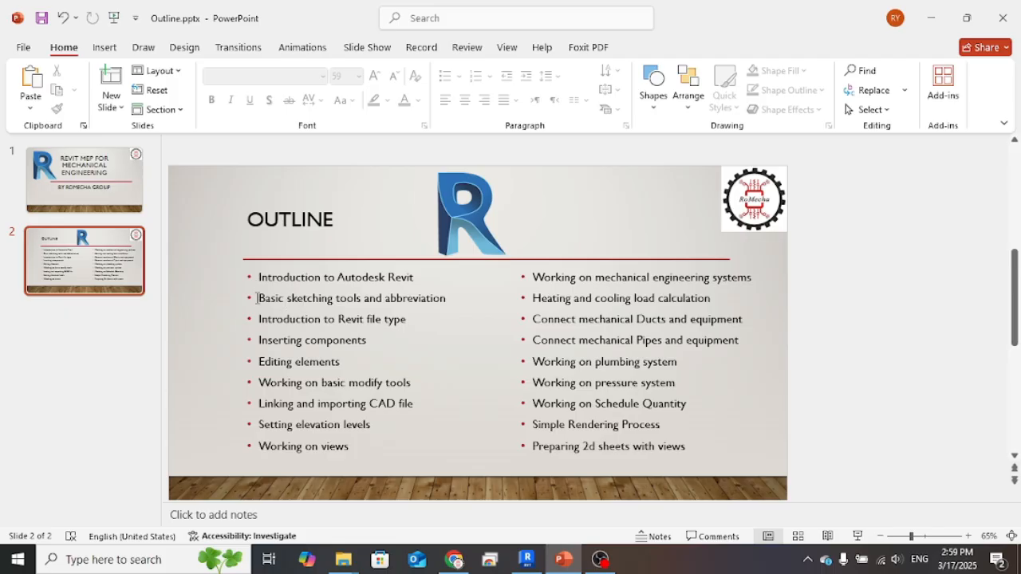
drag(256, 299, 446, 299)
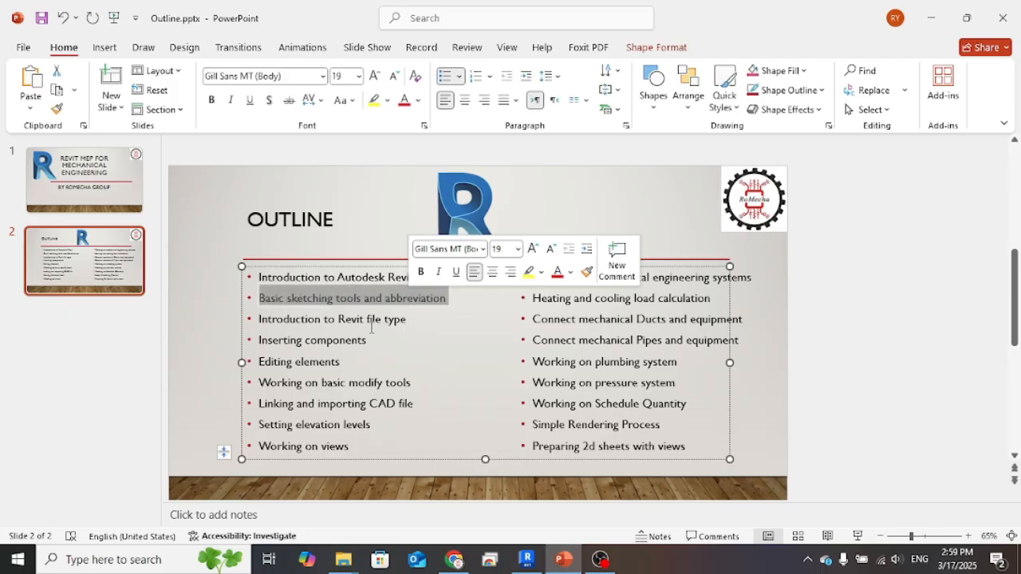